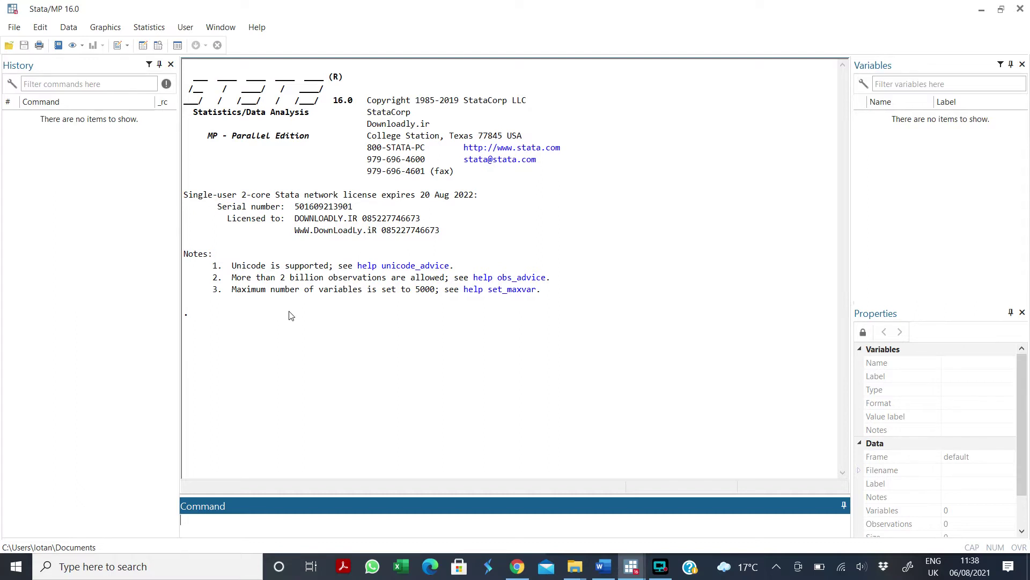
# - Run the do-file line 'use clim.dta' to load the daily weather data, then browse it in the Data Editor
pyautogui.click(631, 566)
pyautogui.click(669, 517)
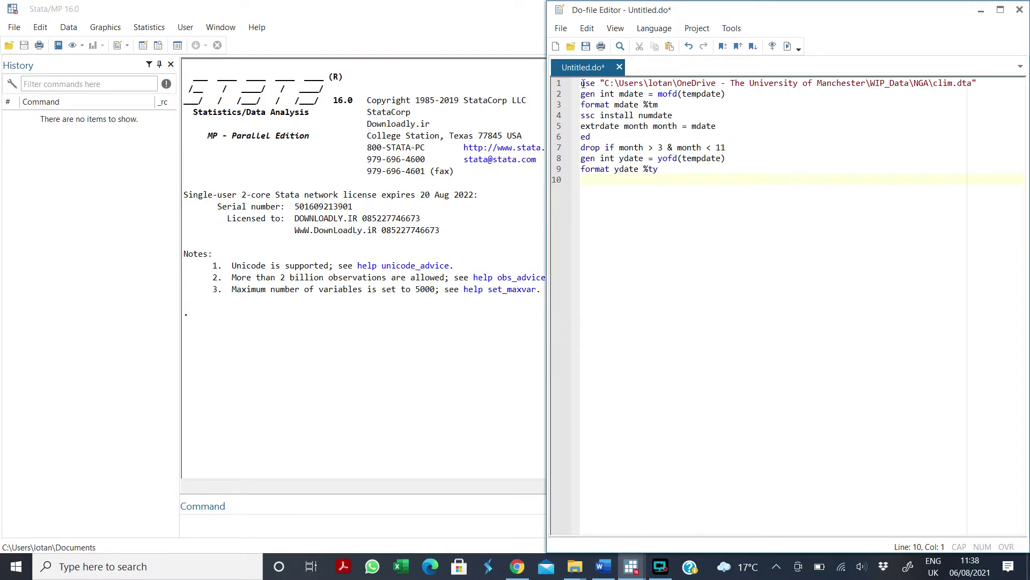
pyautogui.moveTo(581, 83); pyautogui.dragTo(677, 83)
pyautogui.moveTo(988, 88); pyautogui.dragTo(581, 80)
pyautogui.click(784, 49)
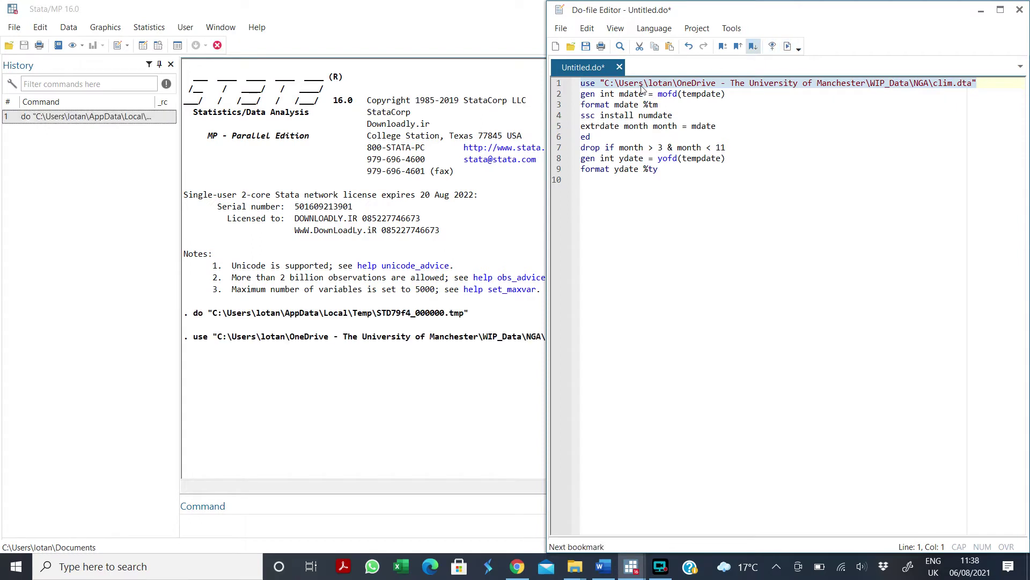
pyautogui.click(279, 392)
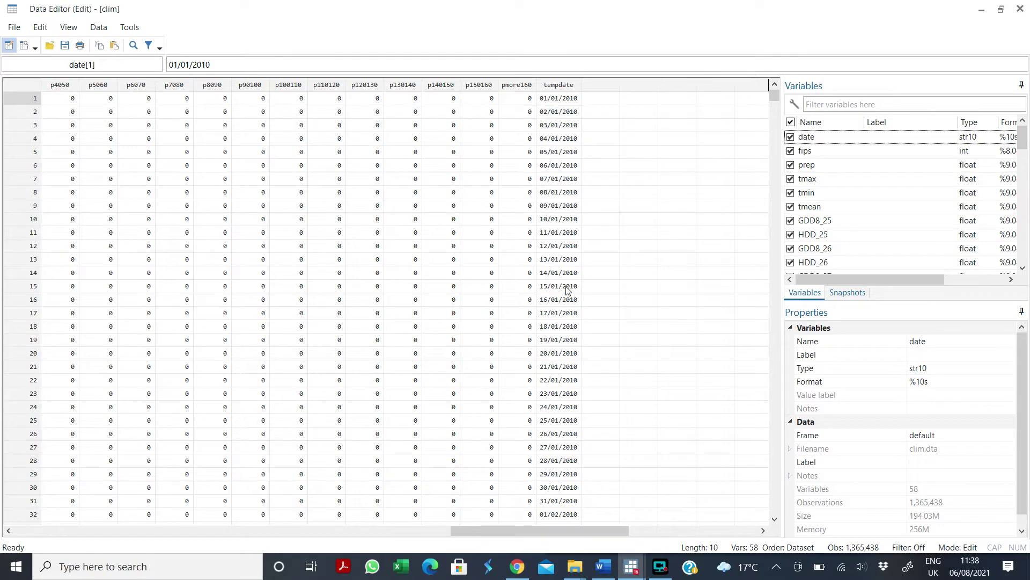
# - Copy 'gen int mdate = mofd(tempdate)' from the do-file into the Command window
pyautogui.moveTo(632, 561)
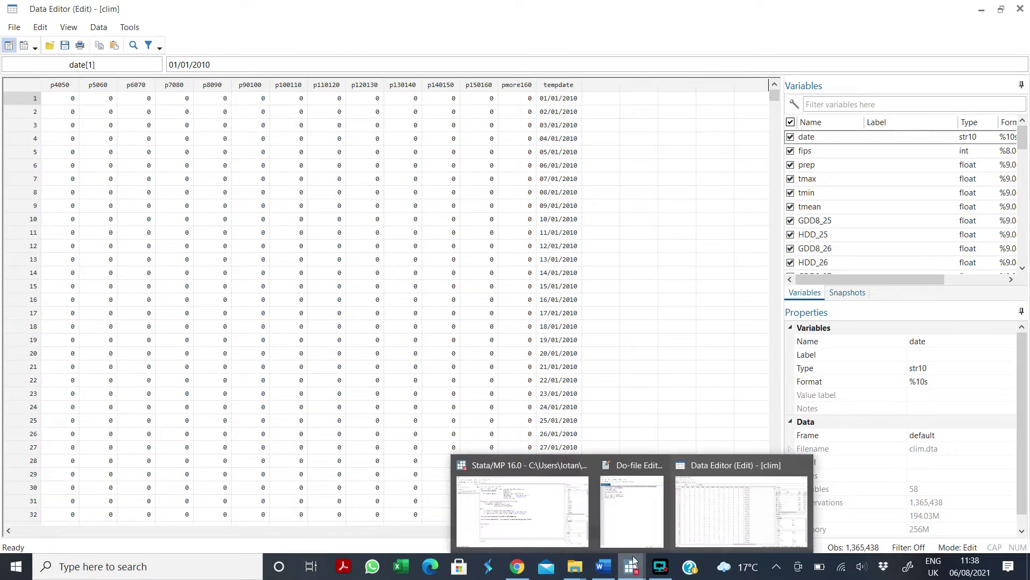
pyautogui.click(563, 516)
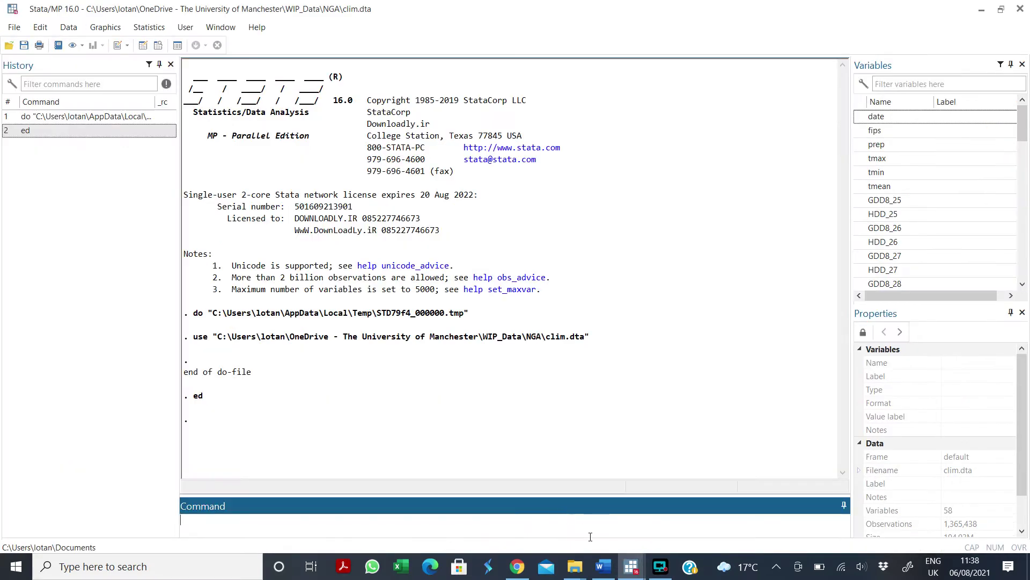
pyautogui.moveTo(633, 568)
pyautogui.click(650, 523)
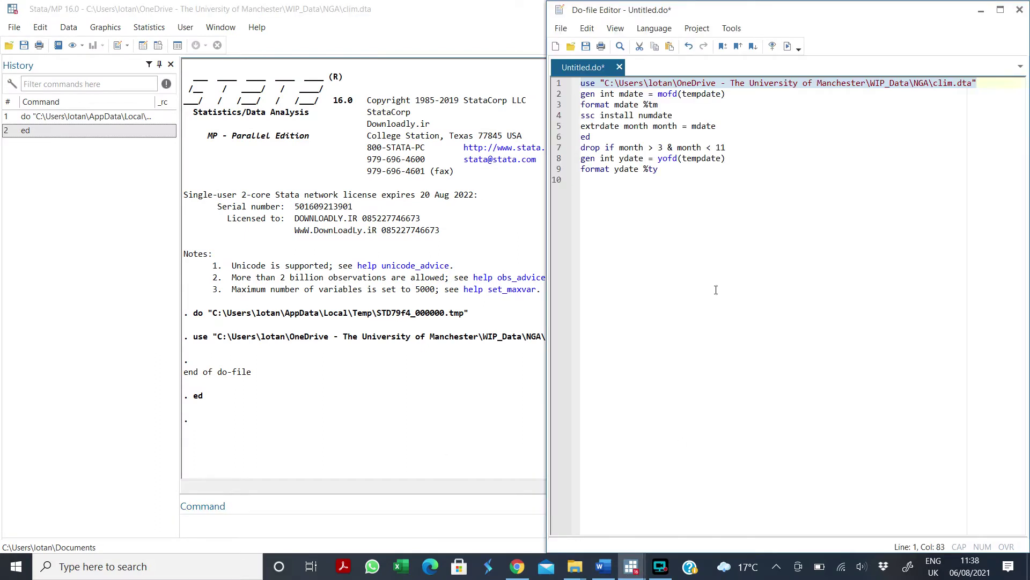
pyautogui.moveTo(726, 94); pyautogui.dragTo(555, 106)
pyautogui.hotkey('ctrl', 'c')
pyautogui.click(335, 513)
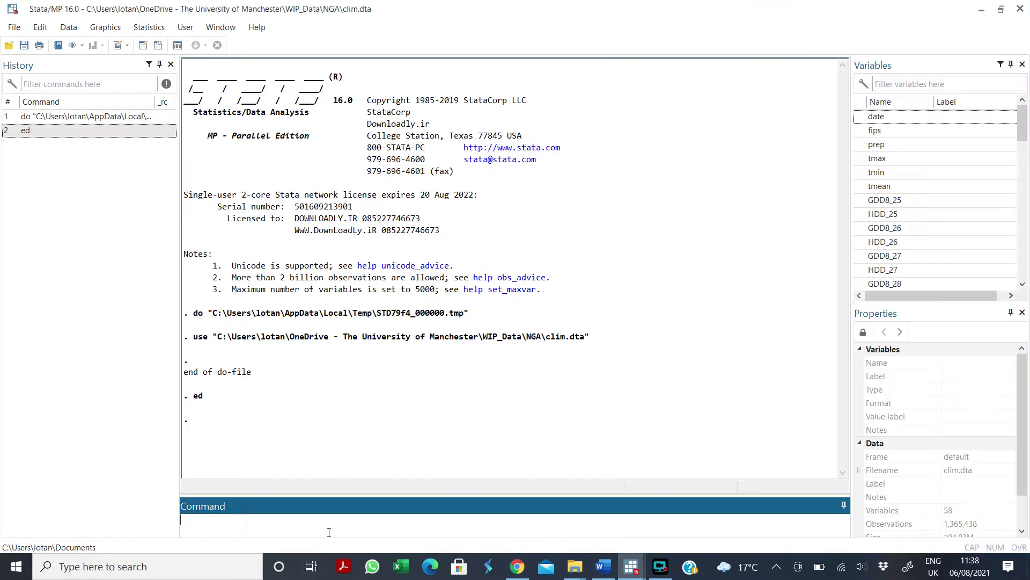
pyautogui.hotkey('ctrl', 'v')
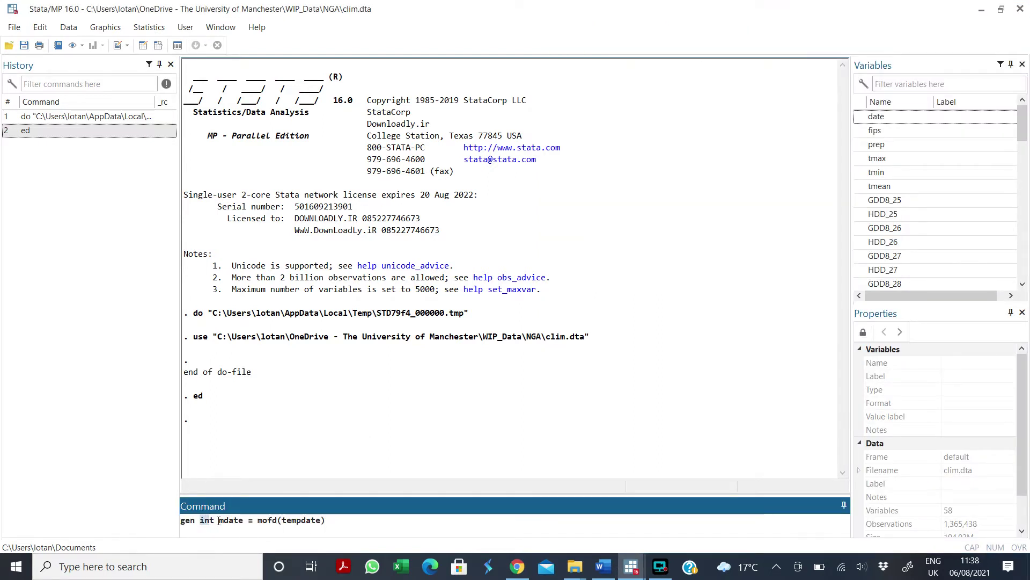
# - Review the new name mdate and the mofd function, then run the command
pyautogui.moveTo(218, 520); pyautogui.dragTo(243, 520)
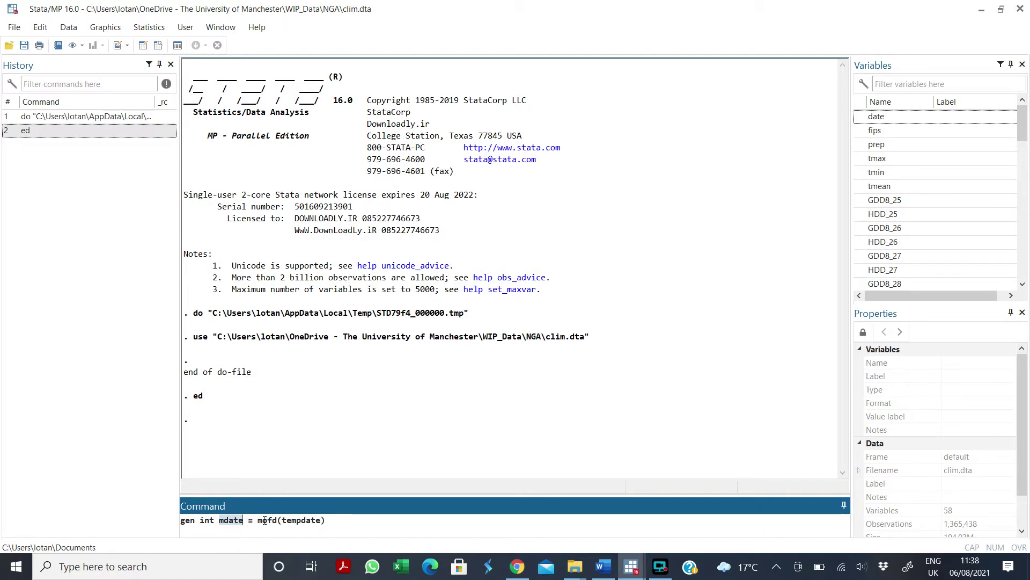
pyautogui.click(259, 521)
pyautogui.moveTo(259, 521); pyautogui.dragTo(320, 520)
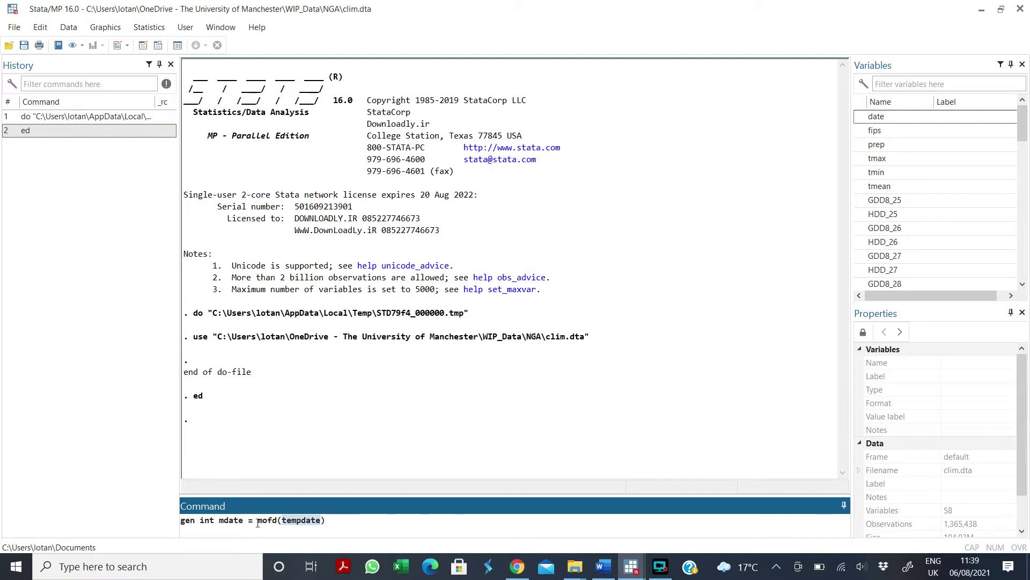
pyautogui.moveTo(244, 520); pyautogui.dragTo(222, 521)
pyautogui.click(338, 520)
pyautogui.press('Return')
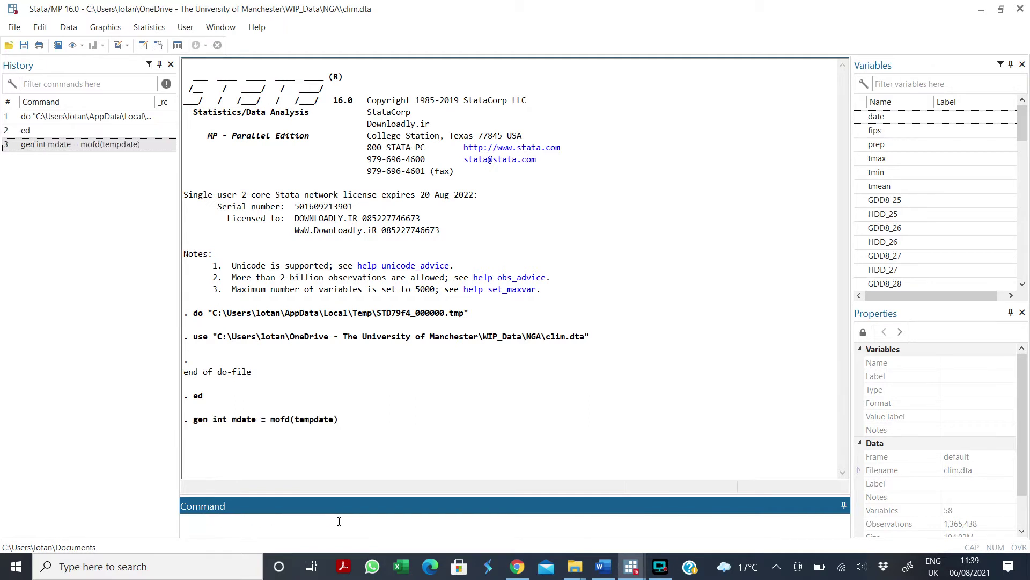
pyautogui.write('ed')
pyautogui.press('BackSpace')
pyautogui.press('BackSpace')
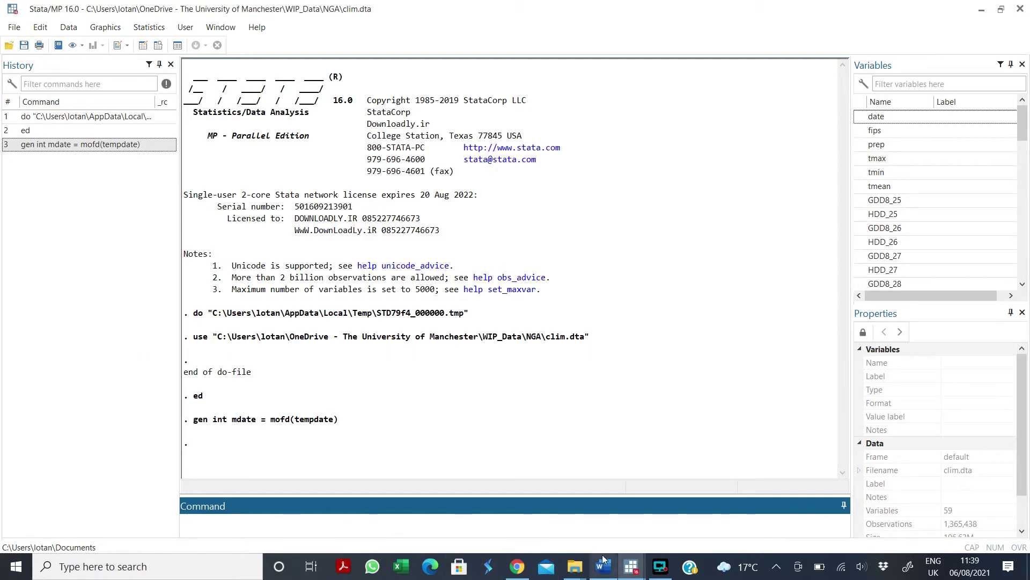
pyautogui.click(631, 566)
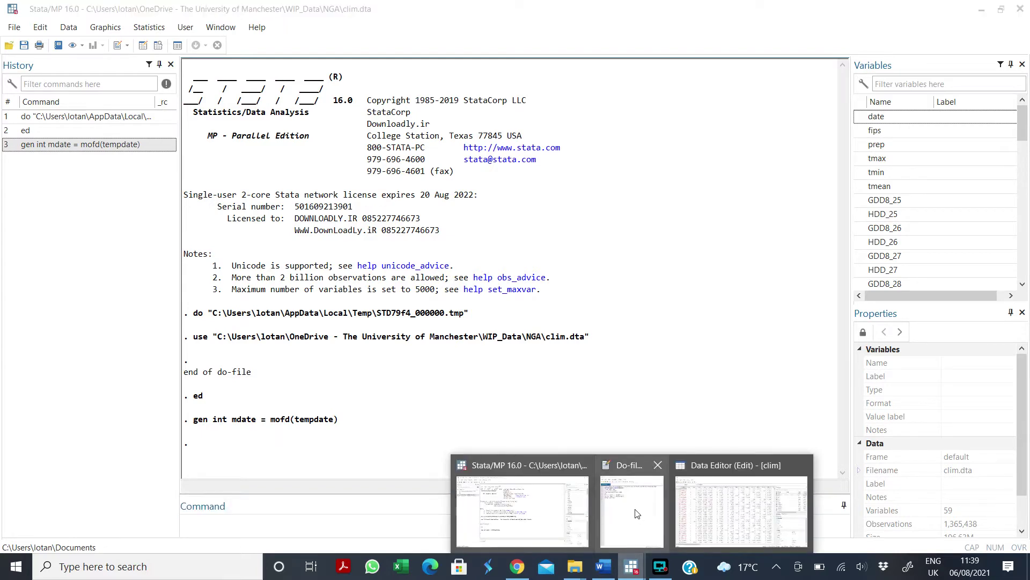
pyautogui.click(325, 526)
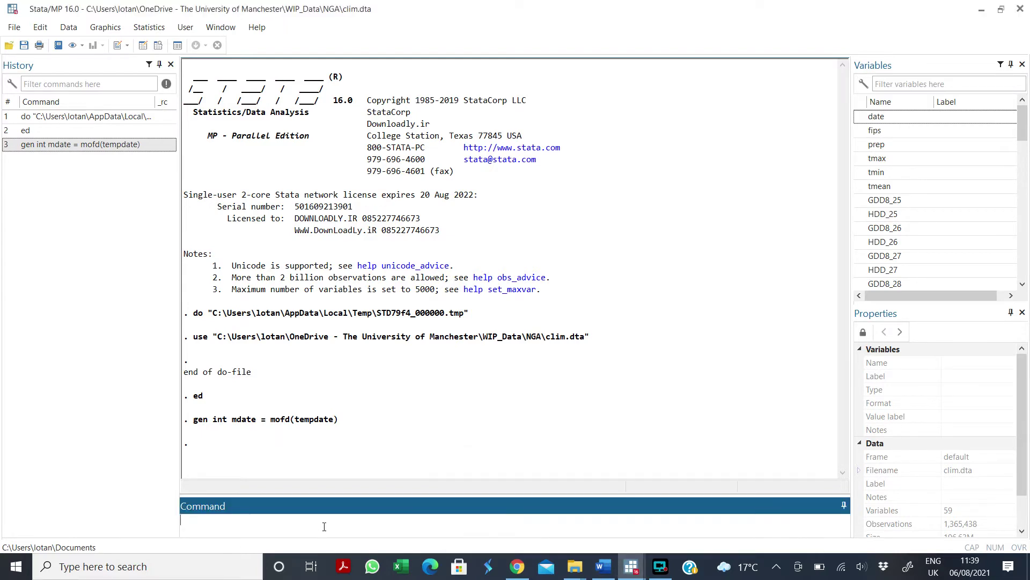
pyautogui.hotkey('ctrl', '8')
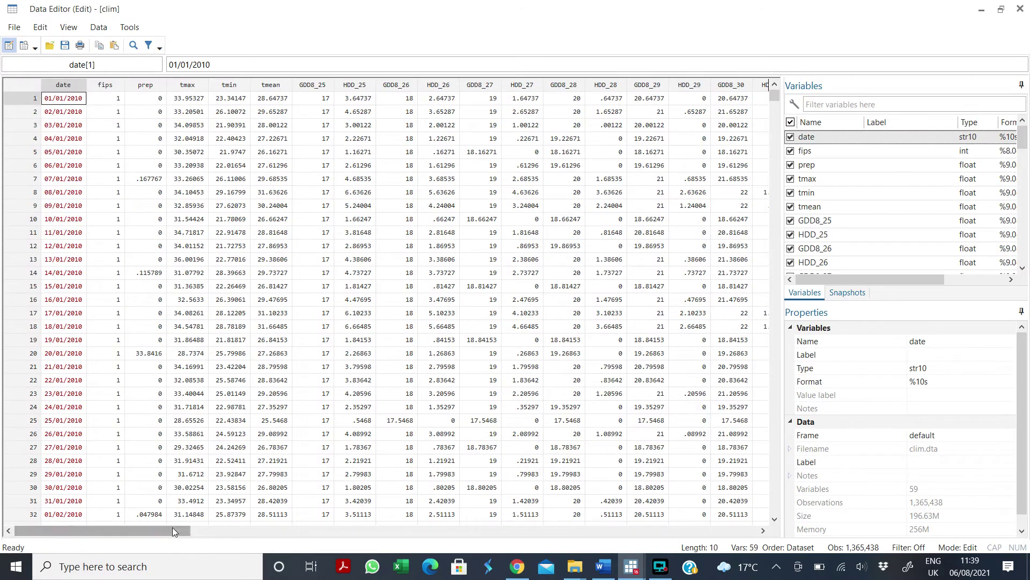
pyautogui.moveTo(172, 528); pyautogui.dragTo(680, 528)
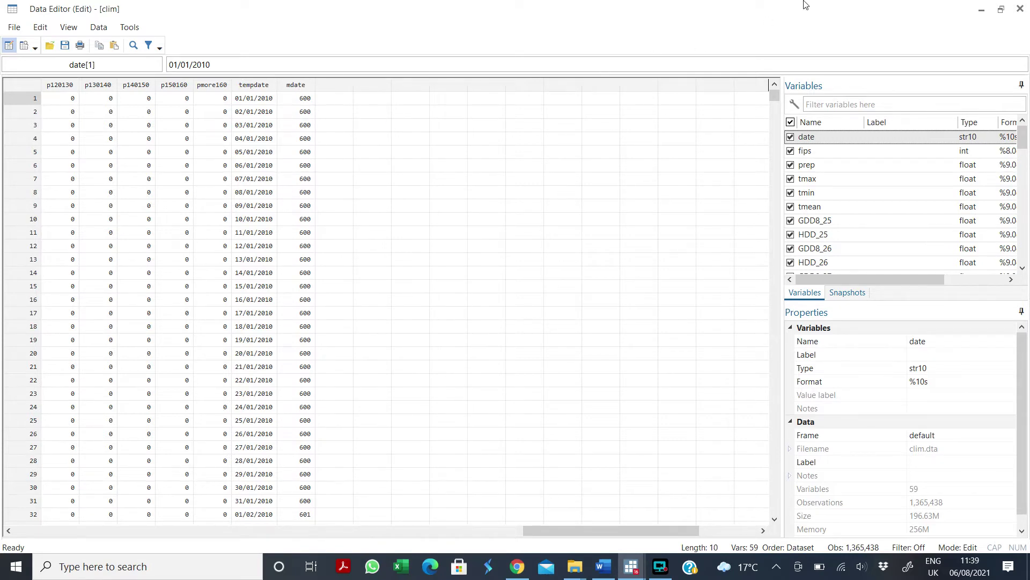
# - Close the Data Editor and run 'format mdate %tm' from the do-file
pyautogui.click(1020, 9)
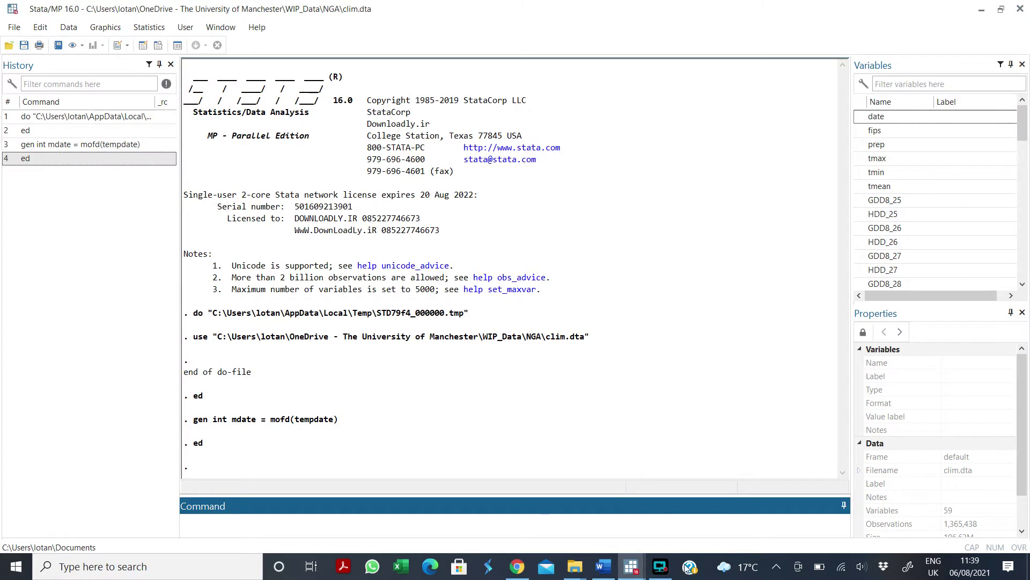
pyautogui.moveTo(631, 566)
pyautogui.click(665, 512)
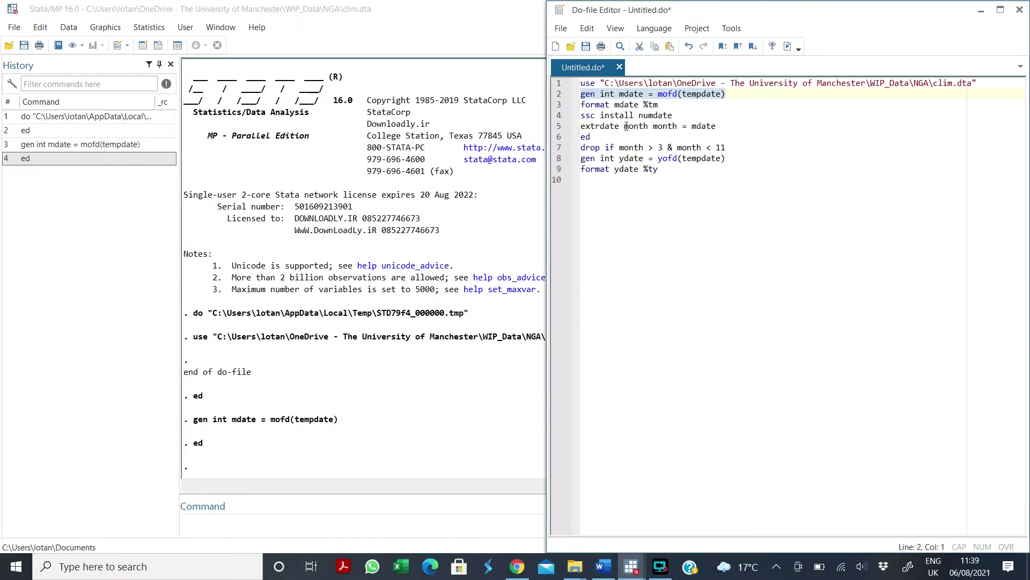
pyautogui.moveTo(668, 106); pyautogui.dragTo(575, 107)
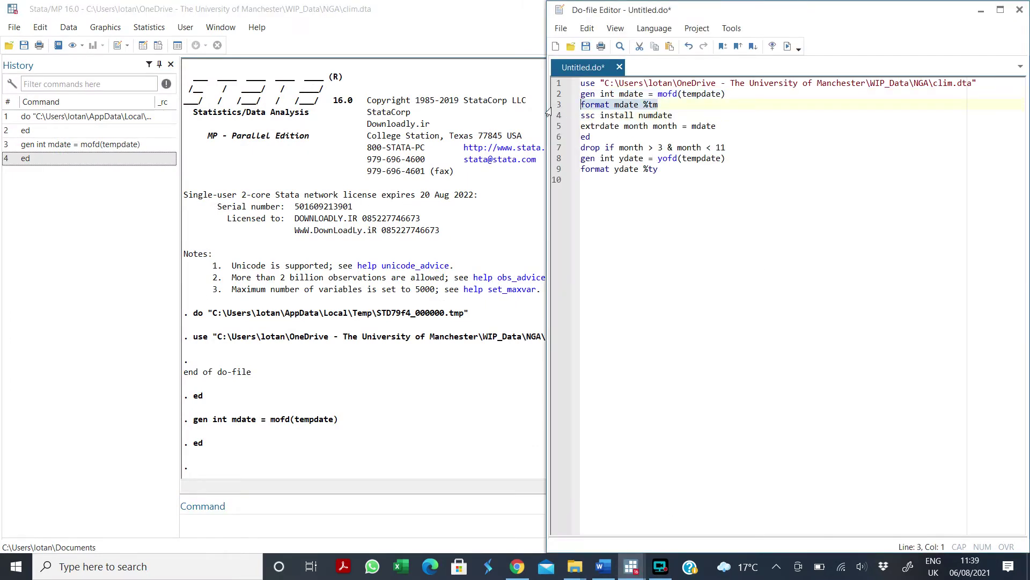
pyautogui.click(298, 490)
pyautogui.click(209, 523)
pyautogui.hotkey('ctrl', 'v')
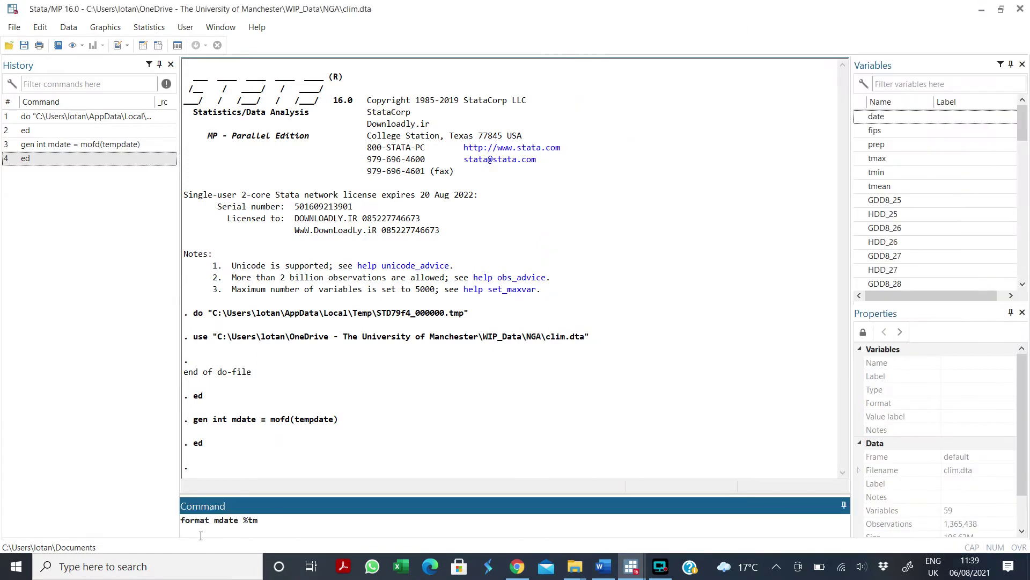
pyautogui.moveTo(209, 525); pyautogui.dragTo(176, 522)
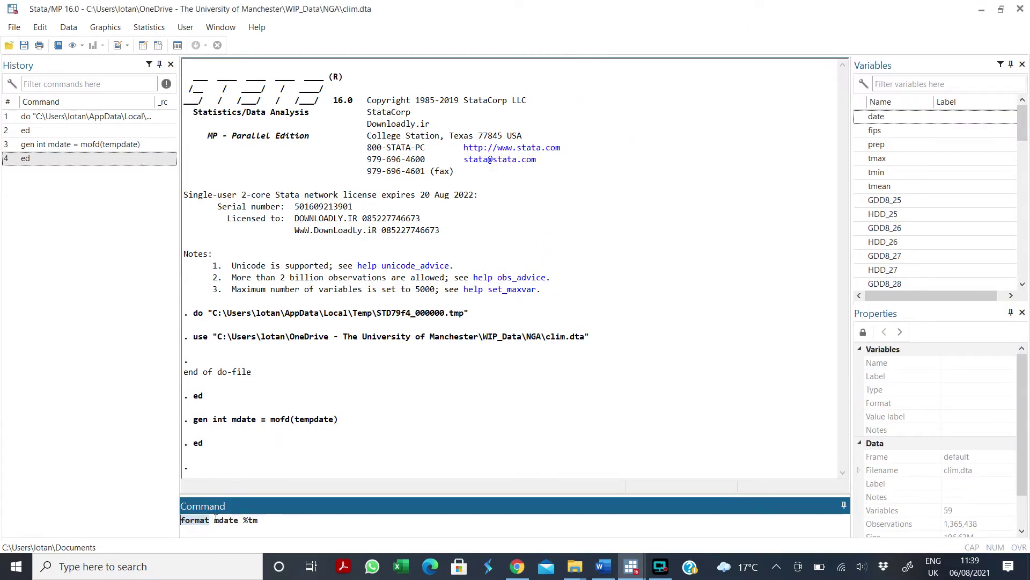
pyautogui.moveTo(214, 519); pyautogui.dragTo(239, 522)
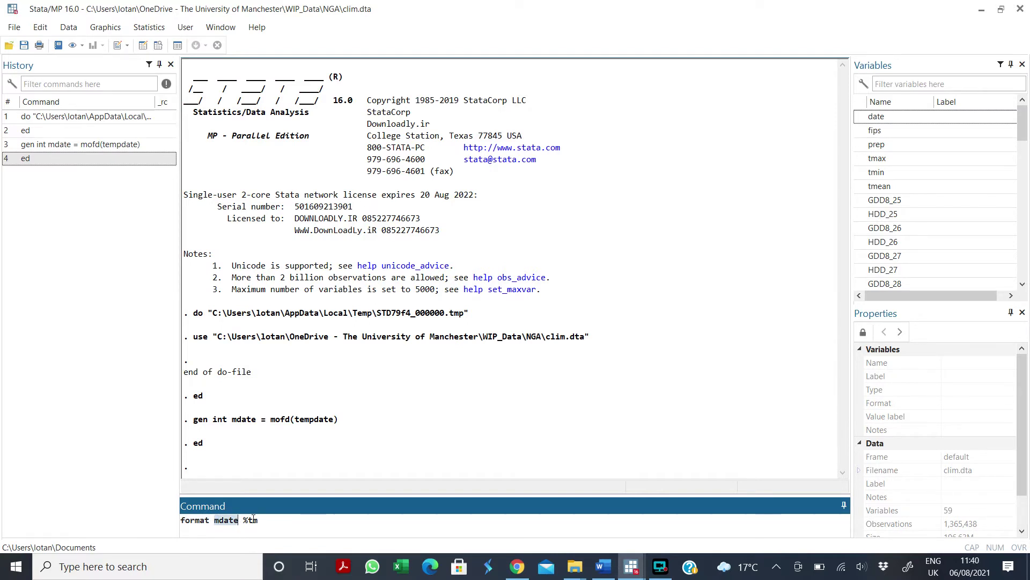
pyautogui.click(257, 520)
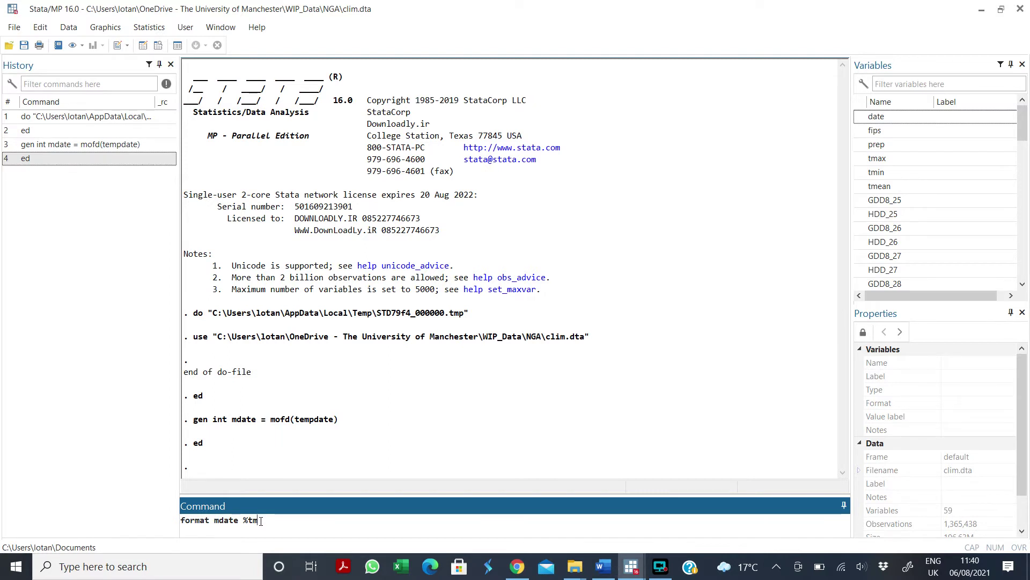
pyautogui.press('Return')
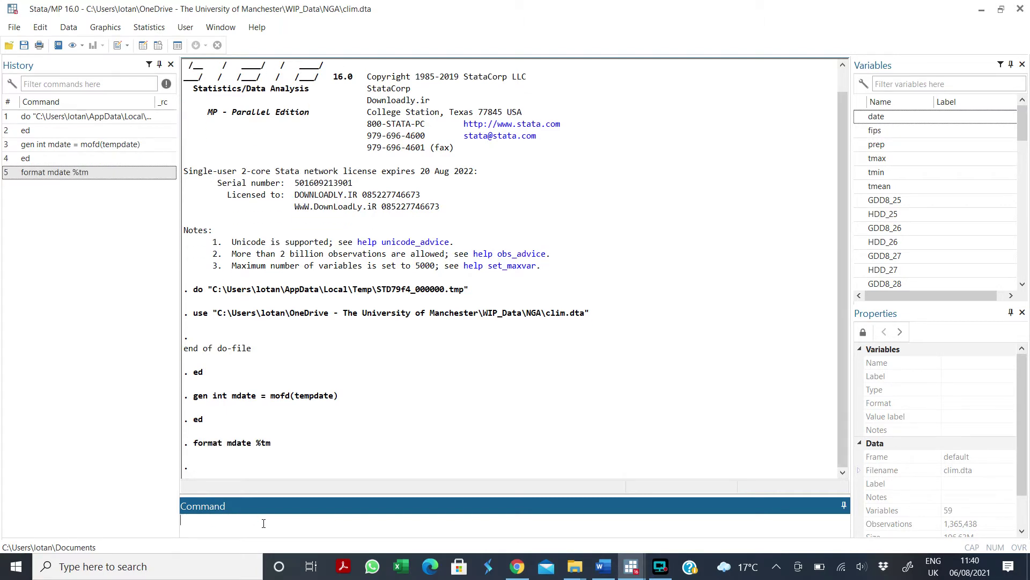
pyautogui.write('ed')
pyautogui.press('Return')
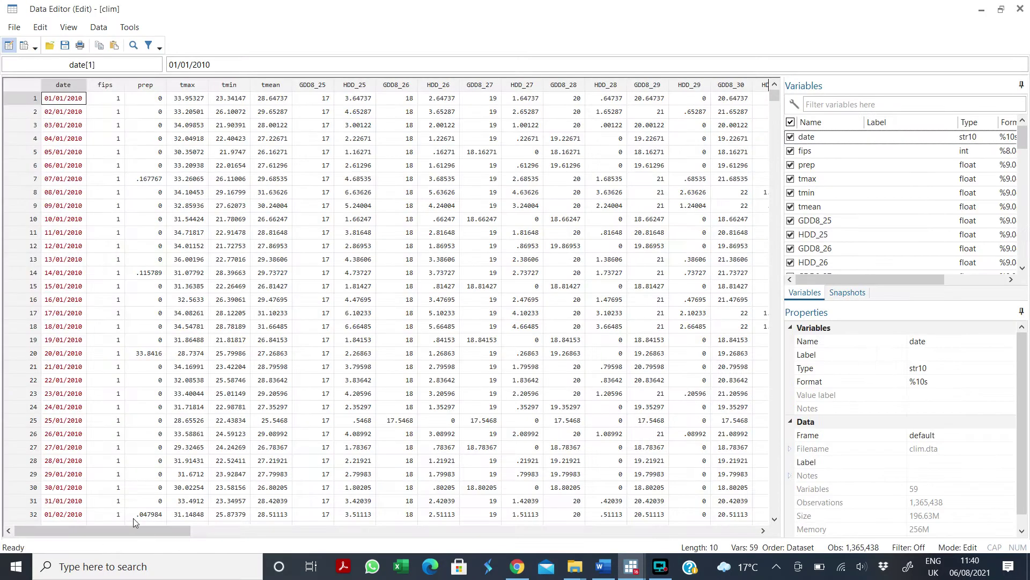
pyautogui.moveTo(134, 530); pyautogui.dragTo(656, 507)
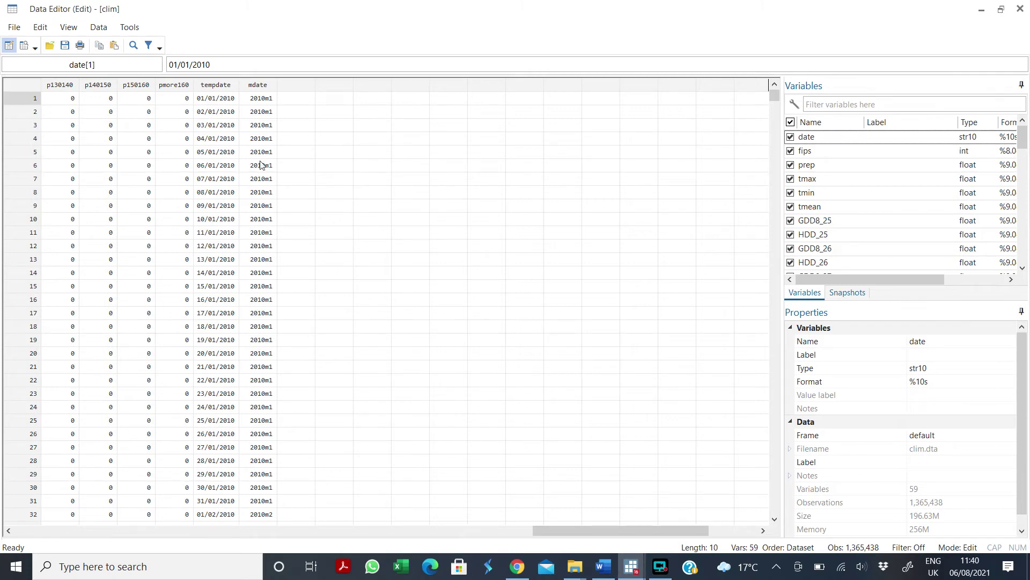
# - Run 'ssc install numdate' from the do-file; Stata reports the package is already up to date
pyautogui.click(1027, 16)
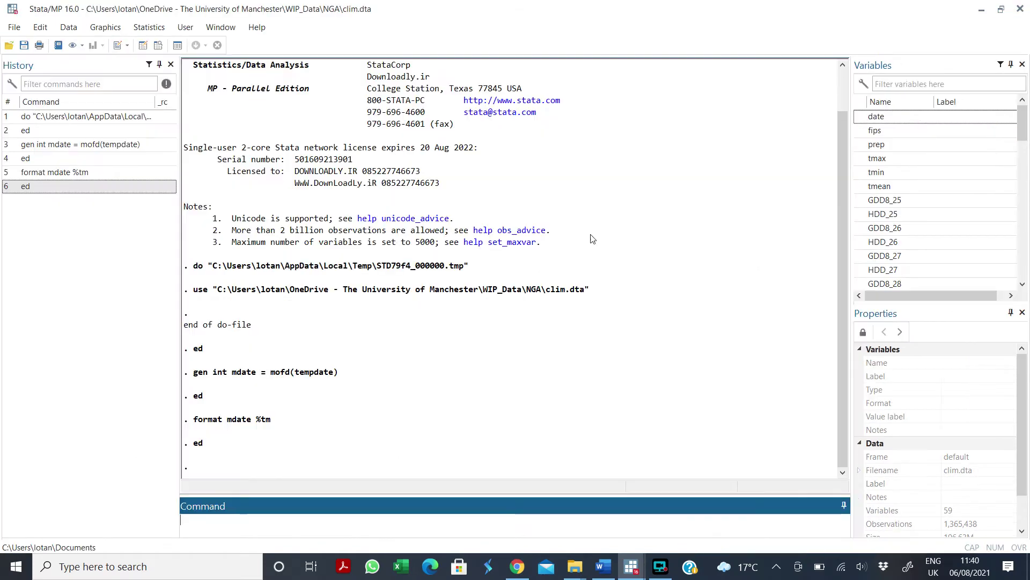
pyautogui.moveTo(649, 560)
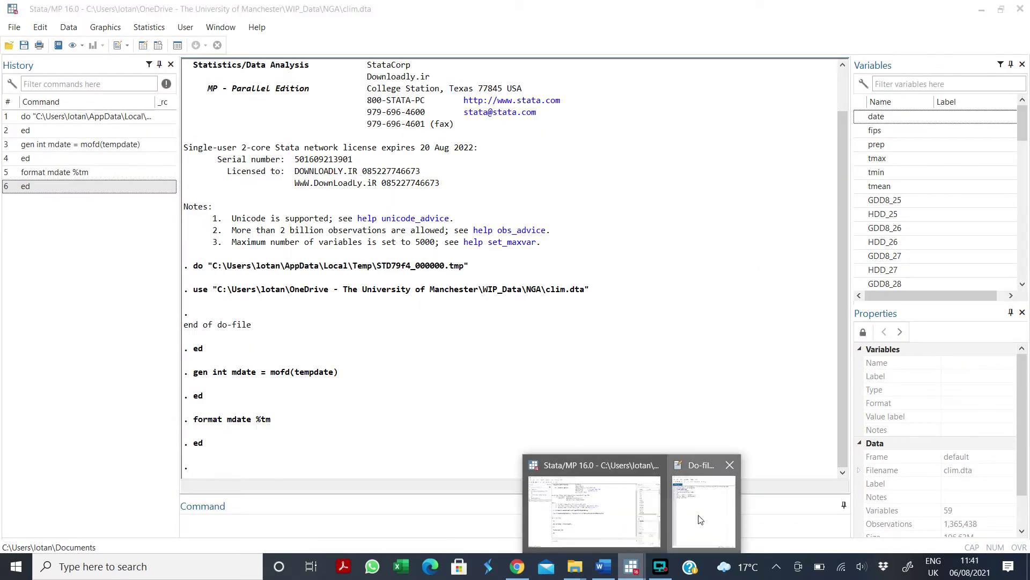
pyautogui.click(702, 513)
pyautogui.moveTo(676, 119); pyautogui.dragTo(561, 120)
pyautogui.hotkey('ctrl', 'c')
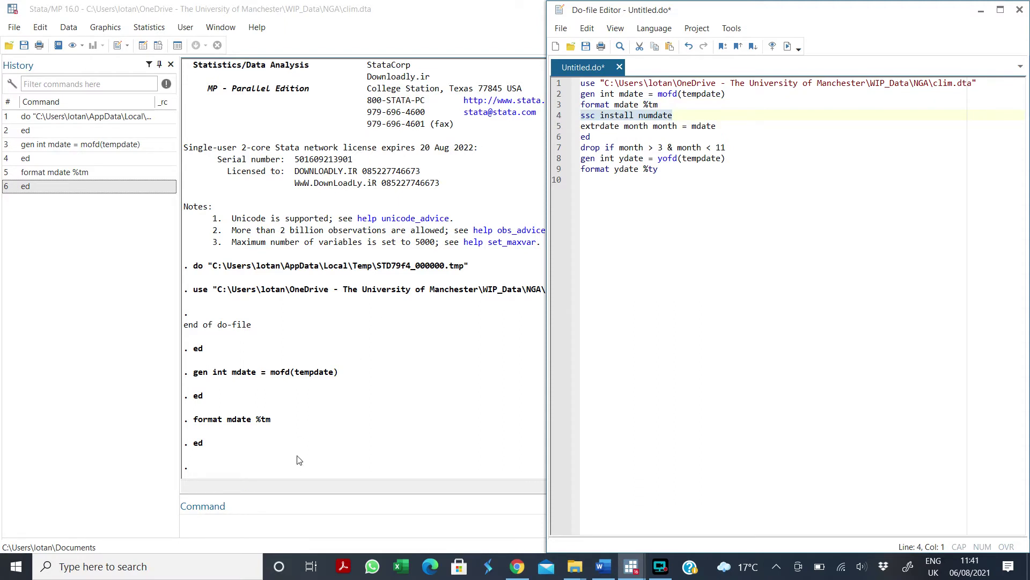
pyautogui.click(305, 523)
pyautogui.hotkey('ctrl', 'v')
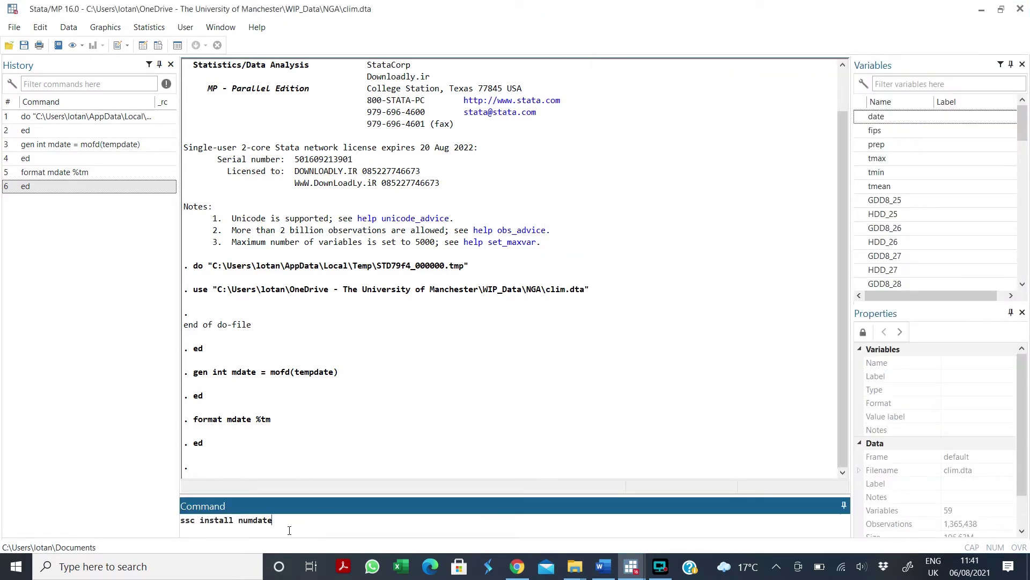
pyautogui.doubleClick(243, 520)
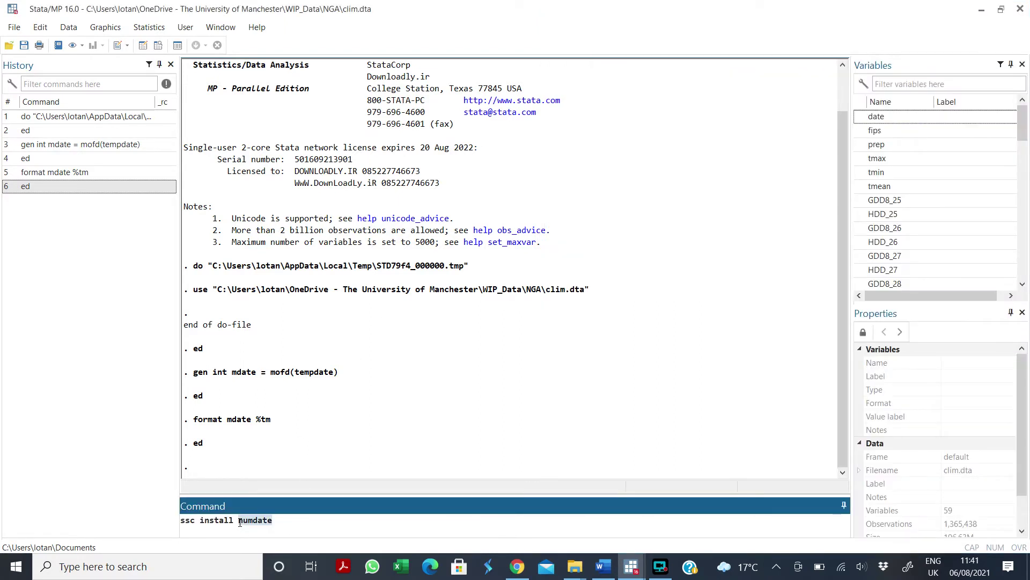
pyautogui.click(286, 523)
pyautogui.press('Return')
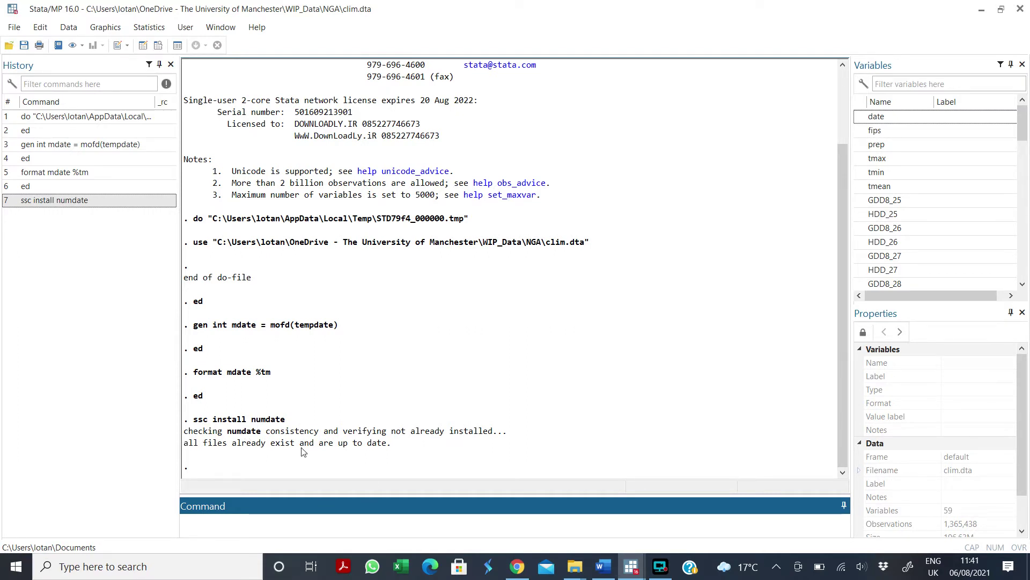
# - Paste 'extrdate month month = mdate' from the do-file into the Command window
pyautogui.moveTo(632, 577)
pyautogui.click(698, 521)
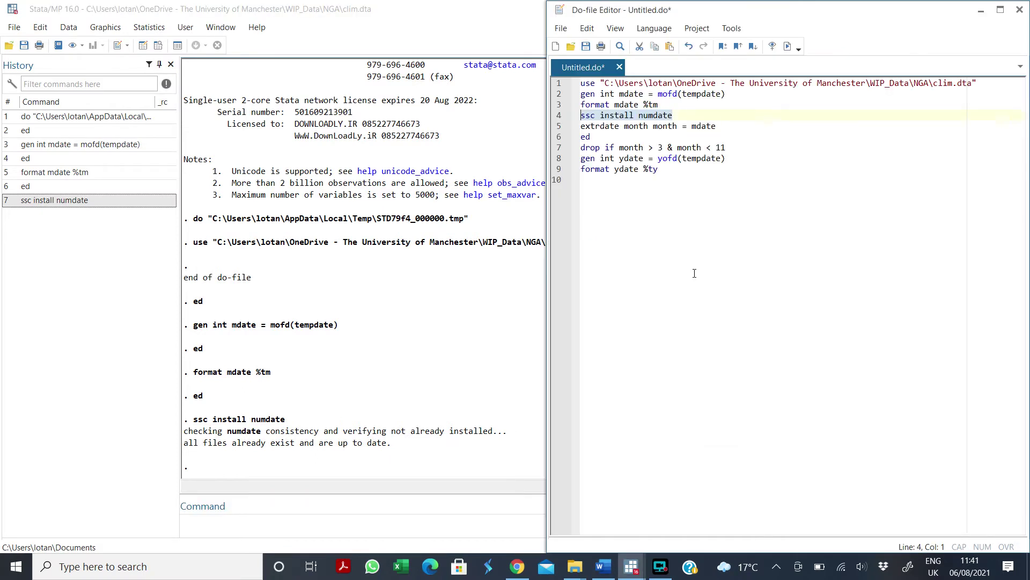
pyautogui.moveTo(558, 126)
pyautogui.mouseDown()
pyautogui.moveTo(561, 106)
pyautogui.moveTo(555, 131)
pyautogui.mouseUp()
pyautogui.hotkey('ctrl', 'c')
pyautogui.click(408, 535)
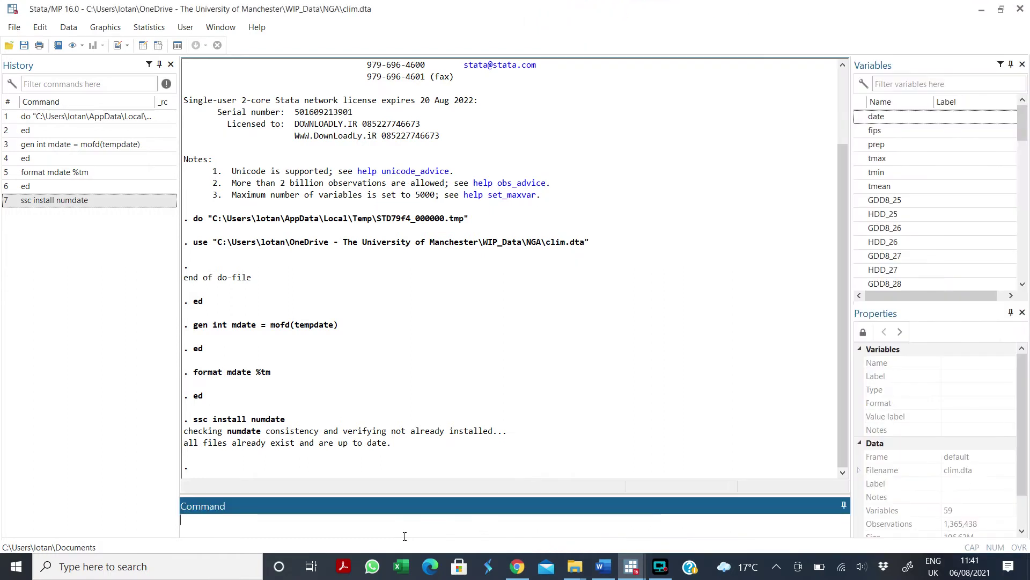
pyautogui.hotkey('ctrl', 'v')
# - Go over the extrdate command's parts: the month function, new variable month and source mdate
pyautogui.moveTo(218, 526); pyautogui.dragTo(173, 517)
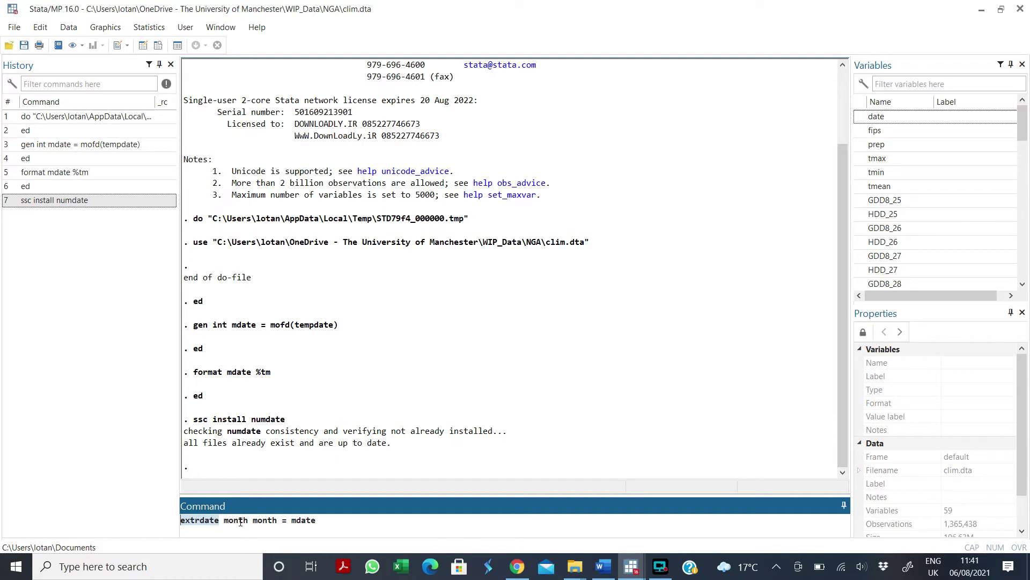
pyautogui.moveTo(248, 524); pyautogui.dragTo(223, 522)
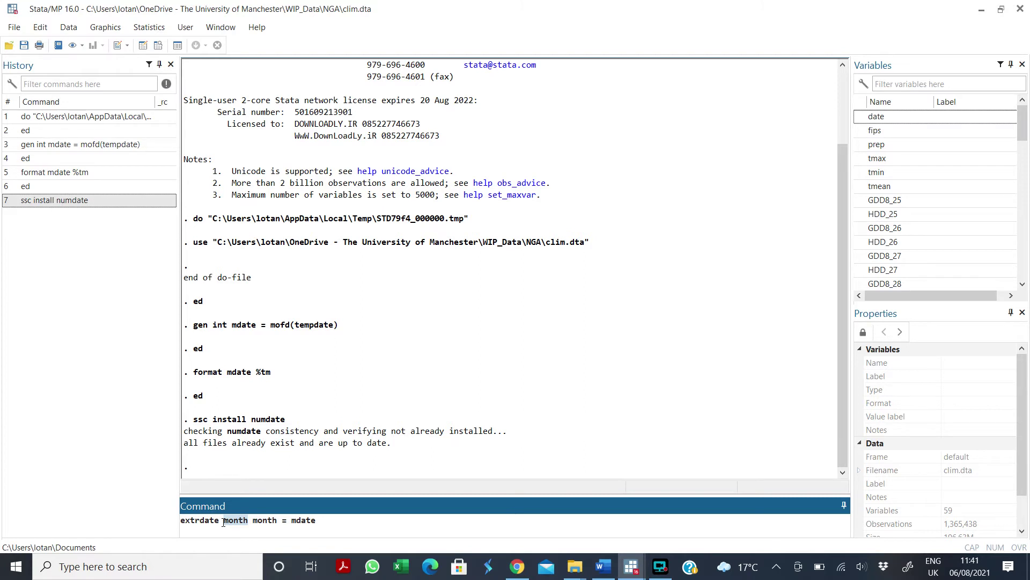
pyautogui.click(253, 521)
pyautogui.moveTo(253, 521); pyautogui.dragTo(280, 532)
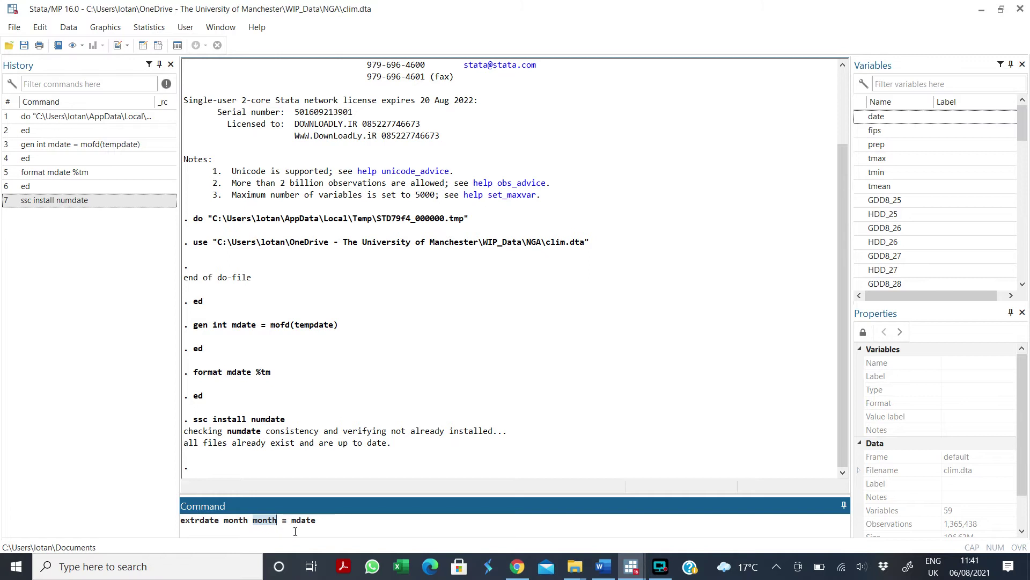
pyautogui.moveTo(291, 520); pyautogui.dragTo(317, 521)
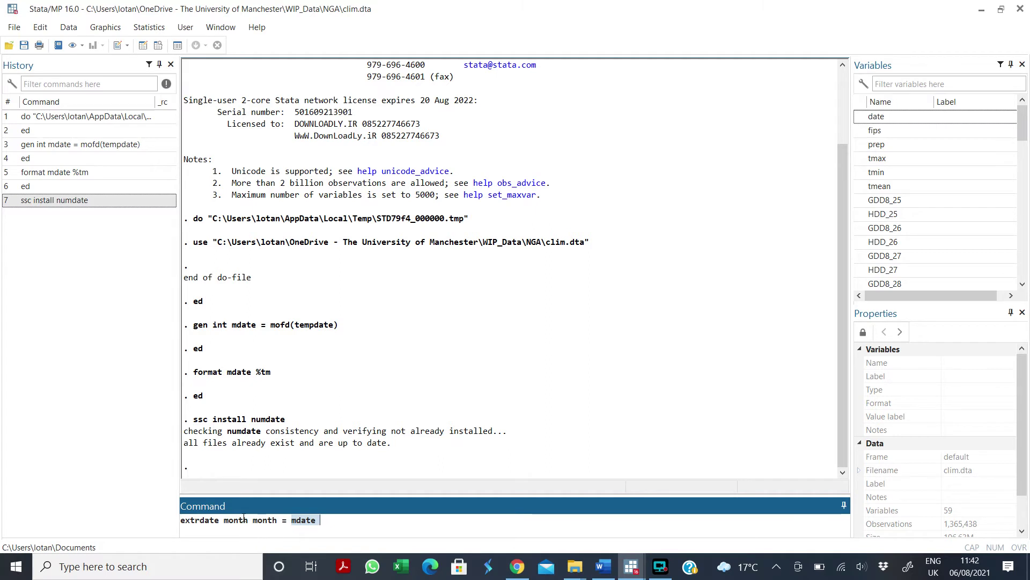
pyautogui.moveTo(248, 520); pyautogui.dragTo(234, 524)
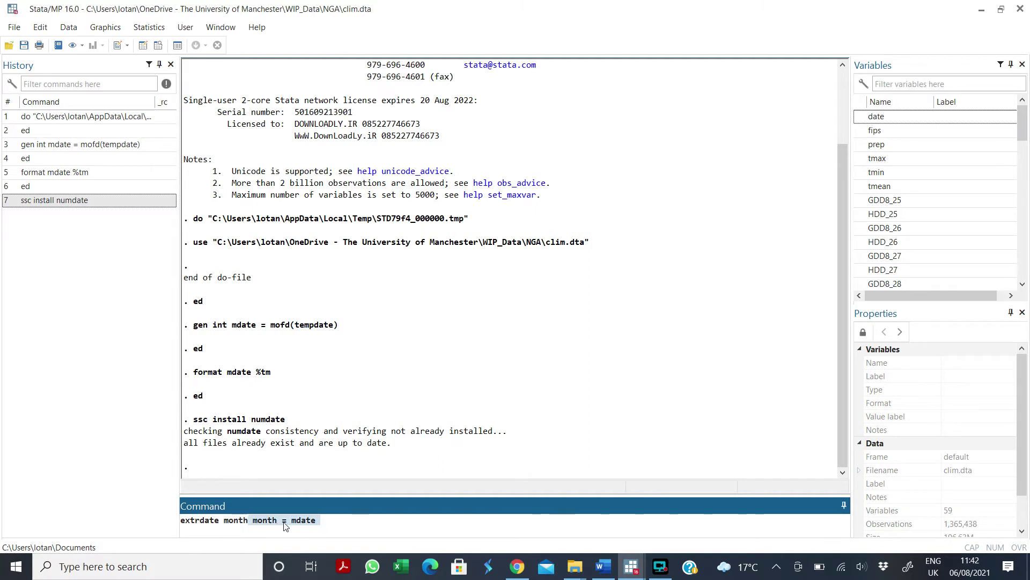
pyautogui.click(260, 520)
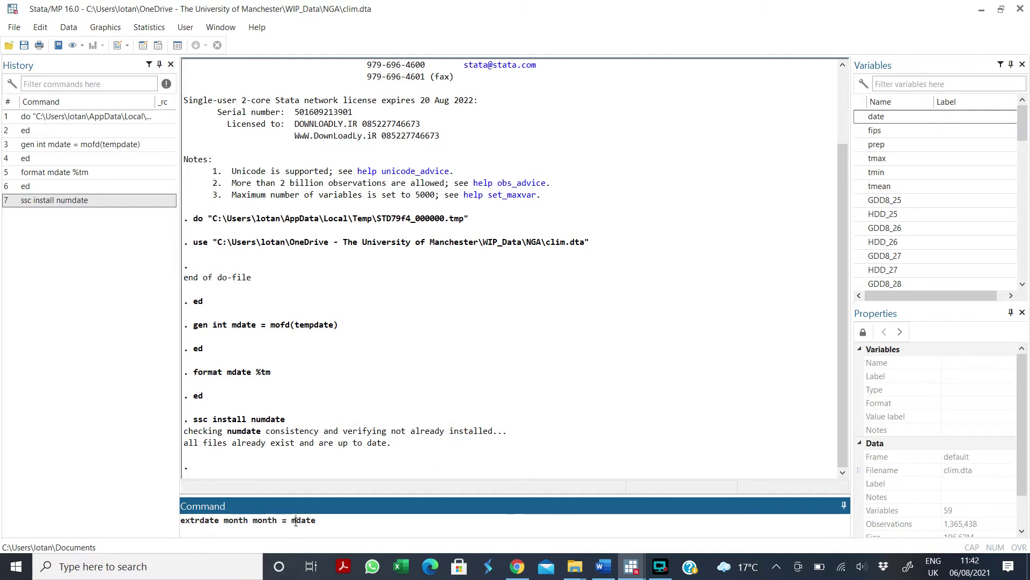
pyautogui.click(332, 527)
pyautogui.press('Return')
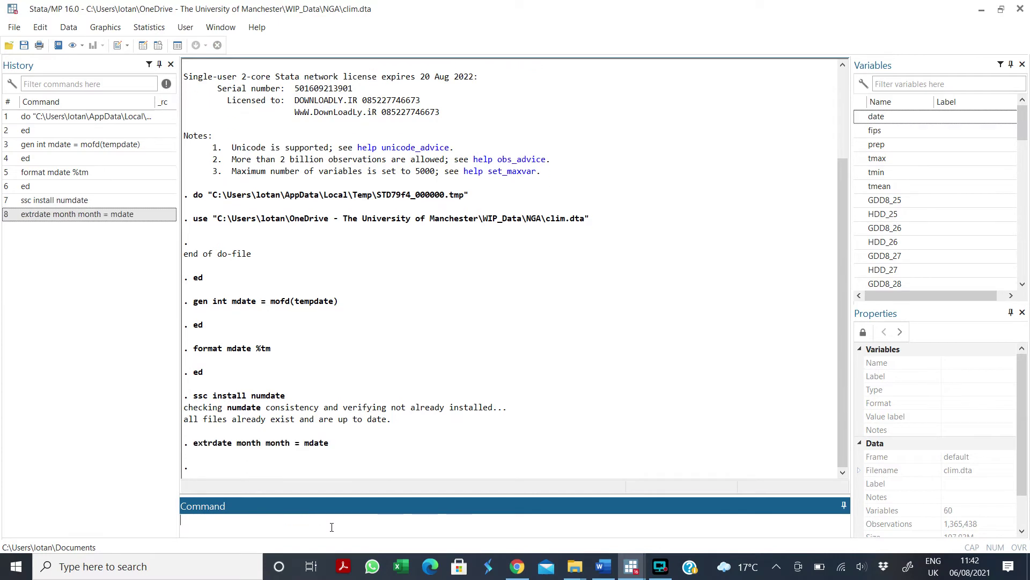
pyautogui.write('ed')
pyautogui.press('Return')
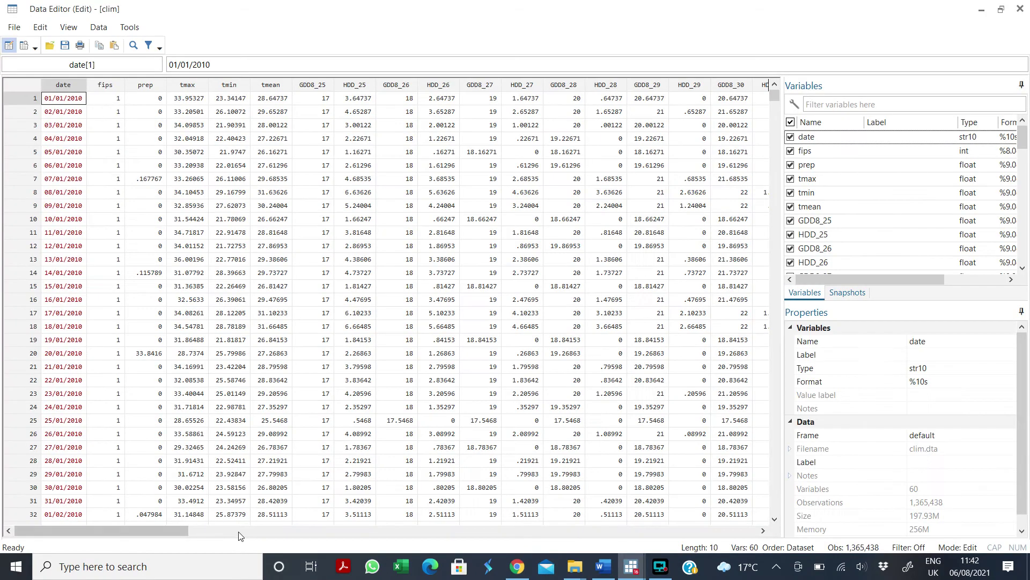
pyautogui.moveTo(167, 530); pyautogui.dragTo(623, 518)
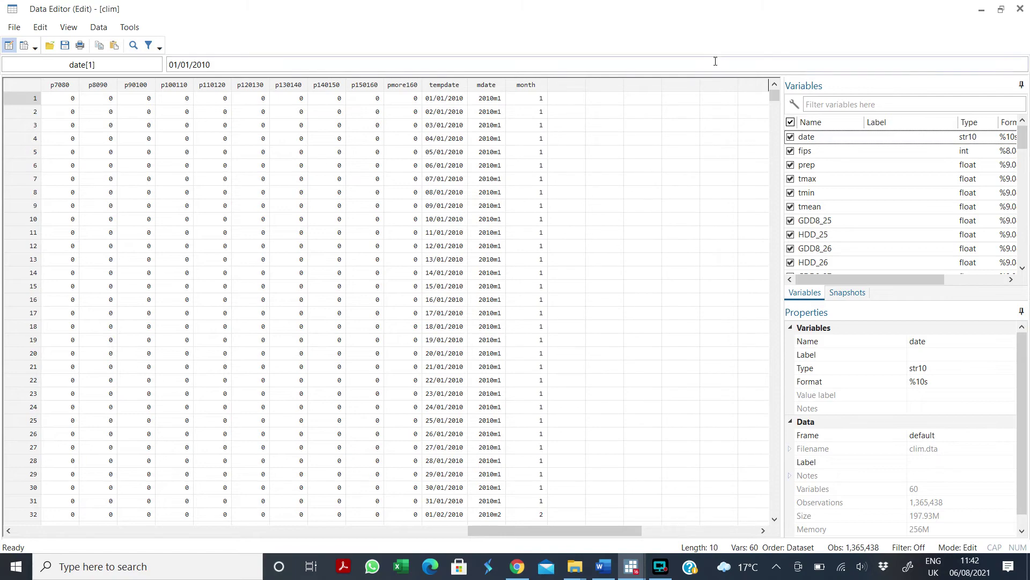
pyautogui.moveTo(773, 95); pyautogui.dragTo(779, 132)
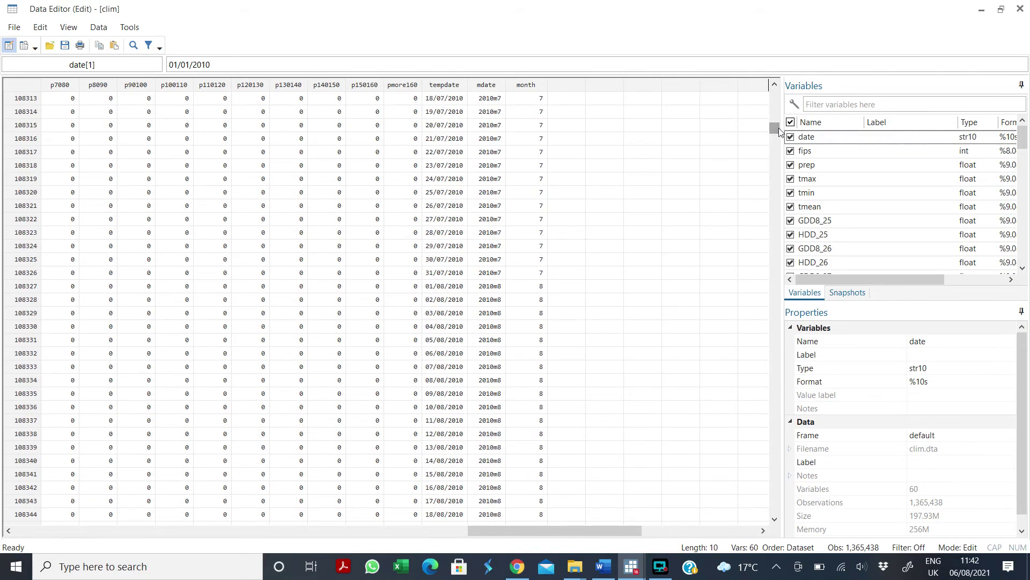
pyautogui.click(1020, 9)
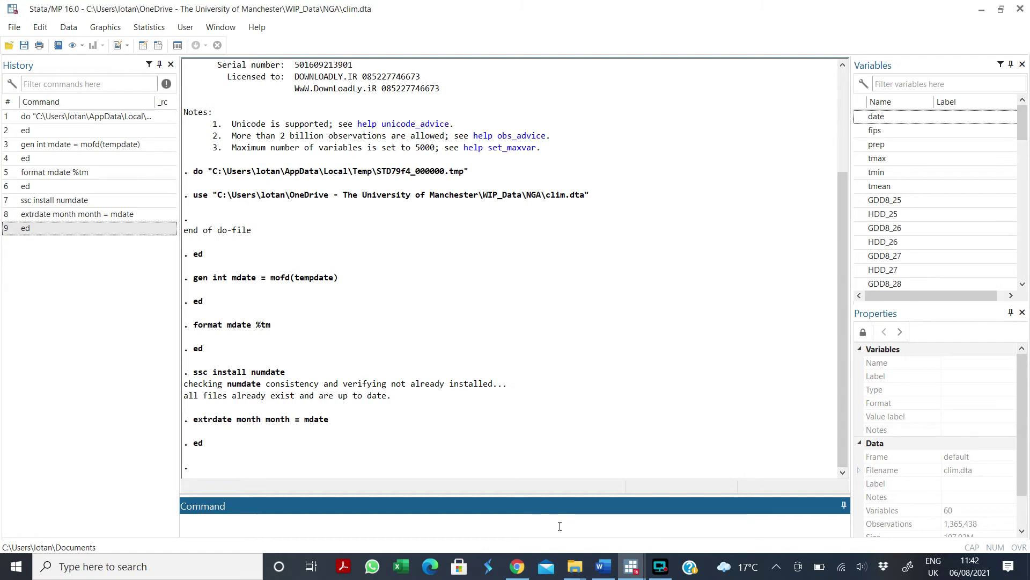
# - Keep only April–September with 'keep if month > 3 & month < 10'
pyautogui.write('keep if month > 3 & month < 10')
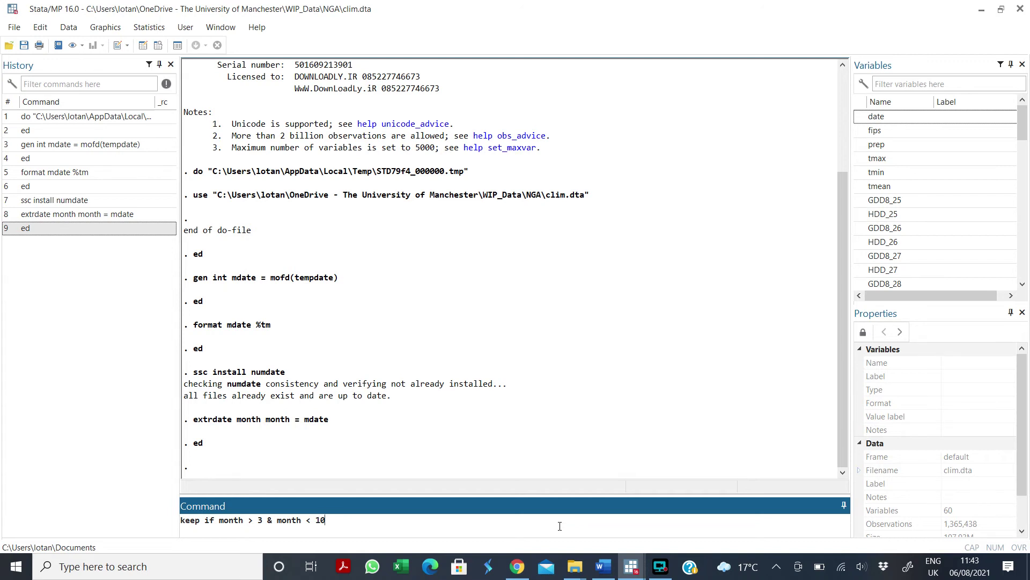
pyautogui.press('Return')
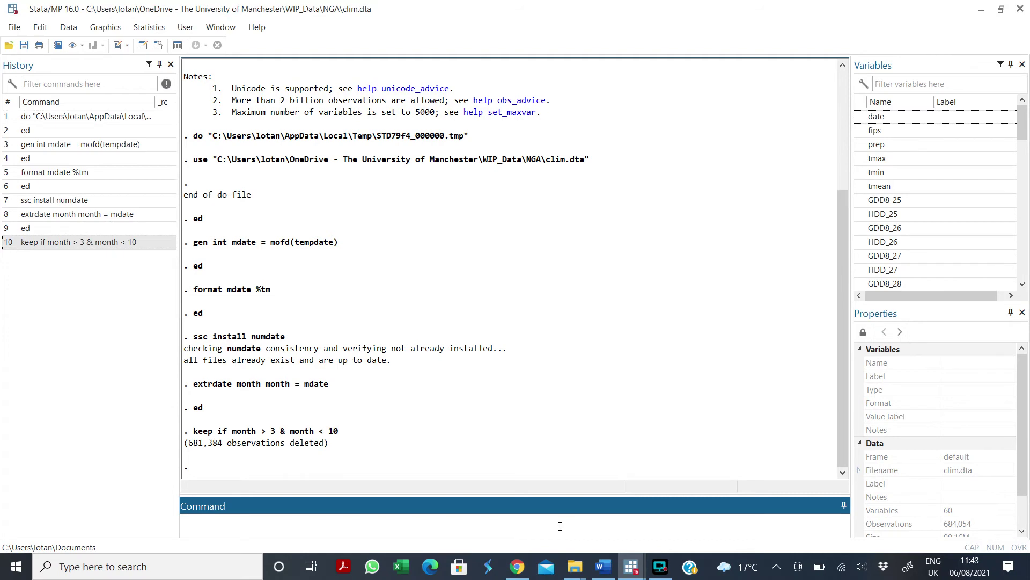
pyautogui.write('ed')
pyautogui.press('Return')
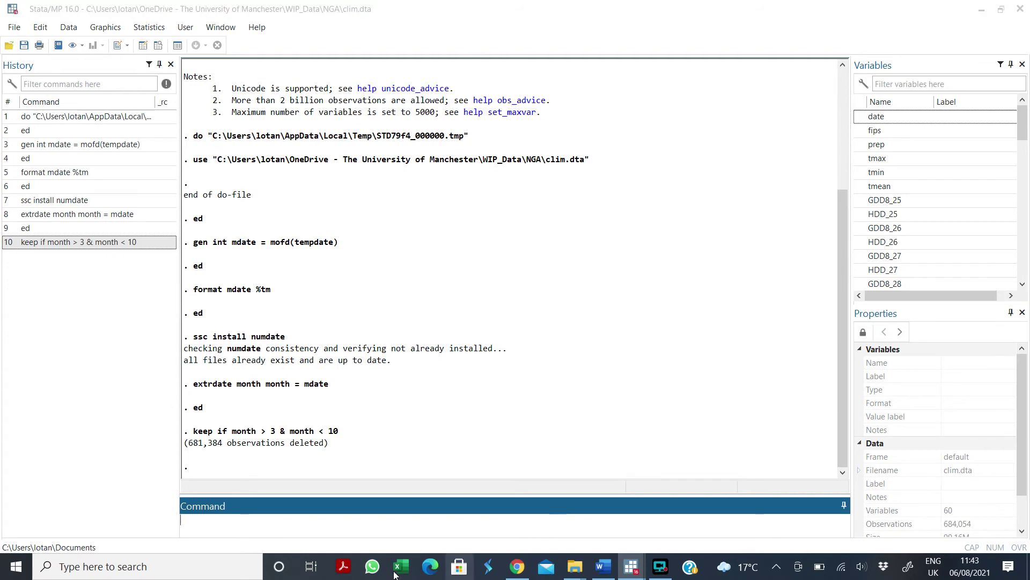
pyautogui.moveTo(102, 533); pyautogui.dragTo(575, 533)
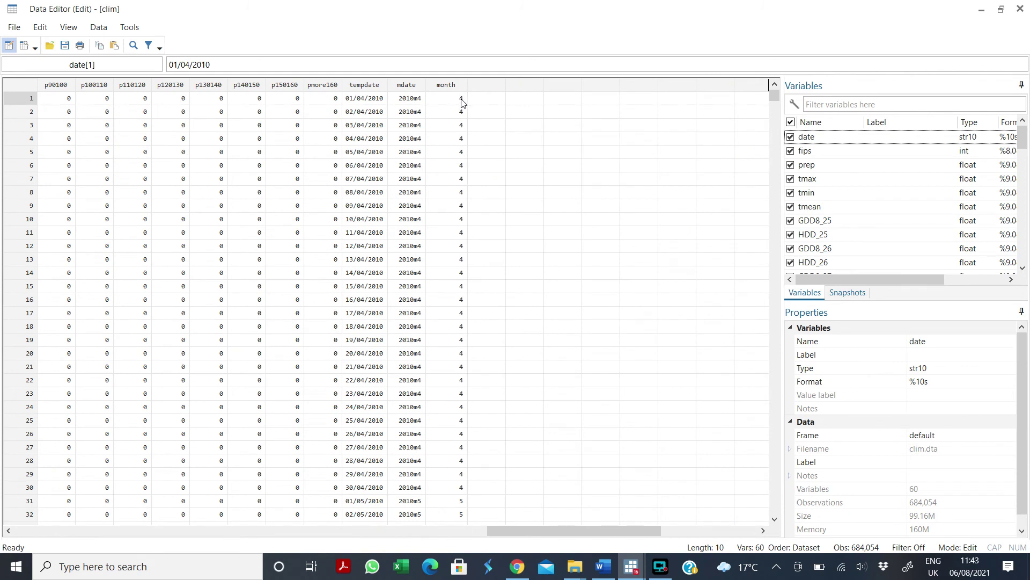
pyautogui.moveTo(776, 96); pyautogui.dragTo(776, 97)
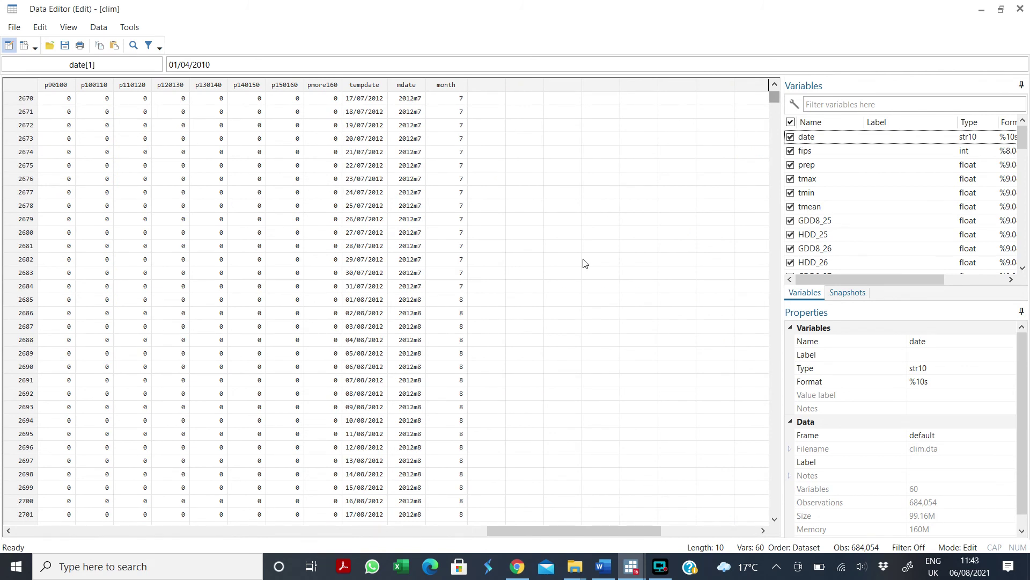
pyautogui.scroll(-5, 466, 401)
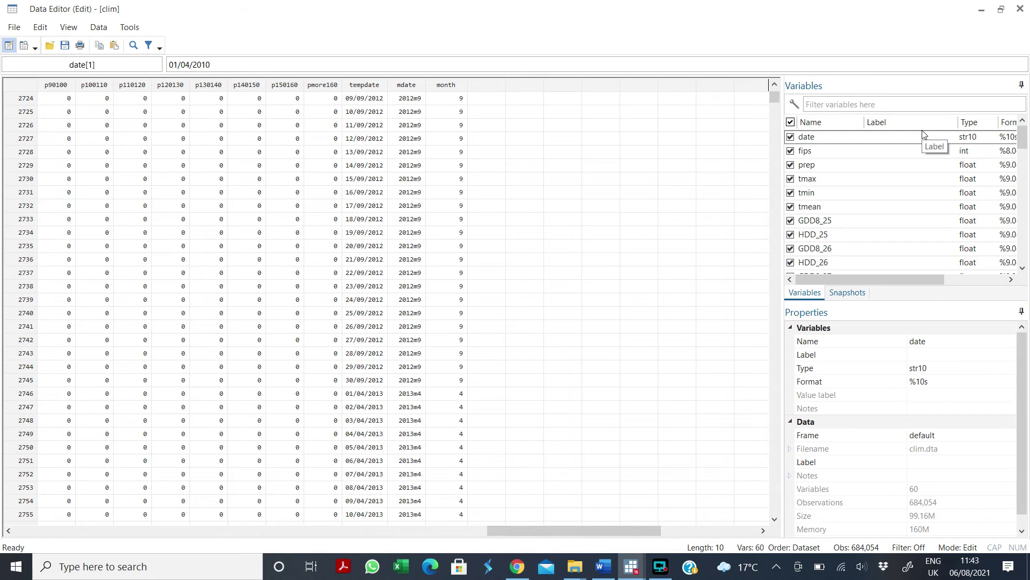
pyautogui.click(1021, 11)
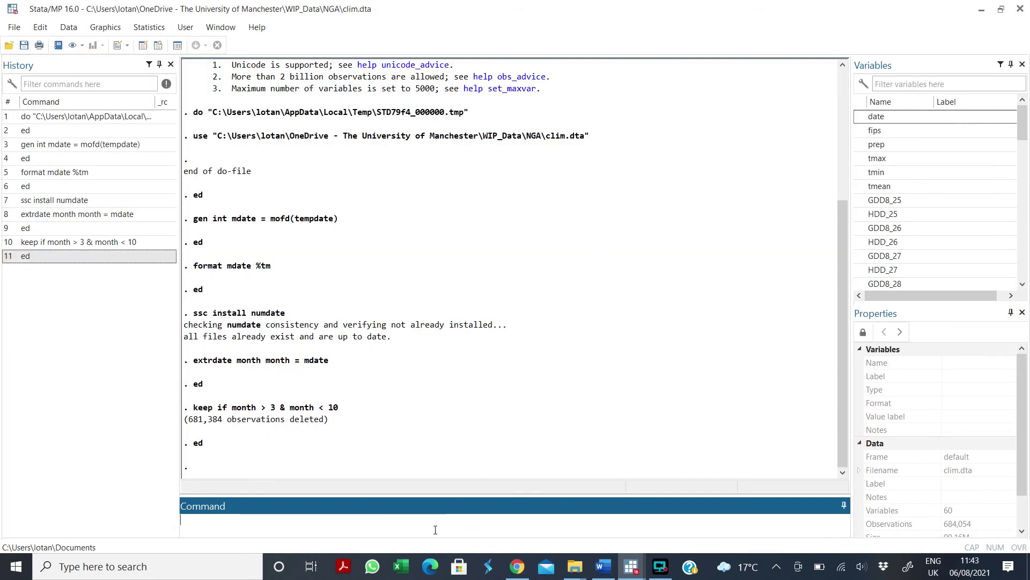
pyautogui.write('col')
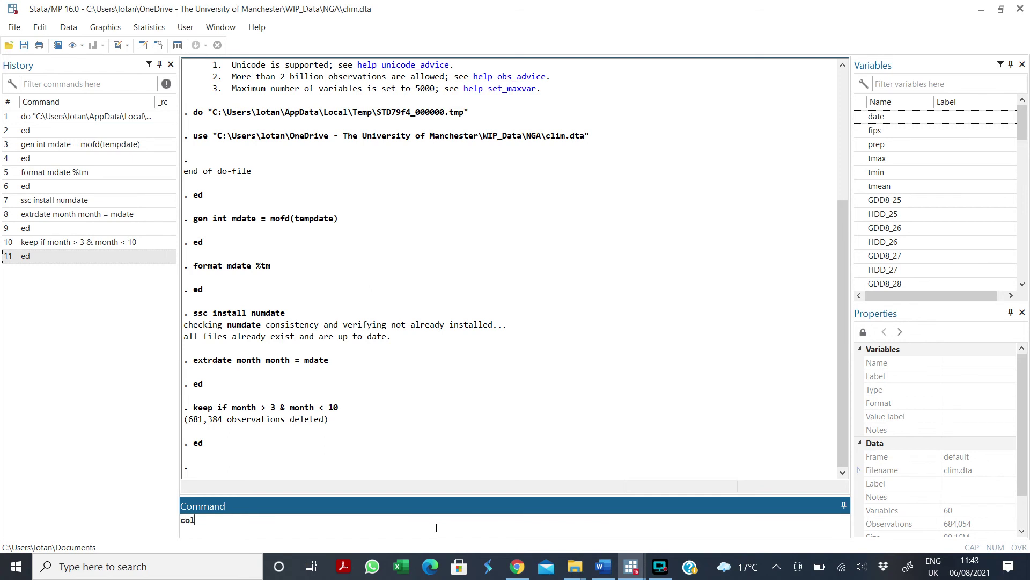
pyautogui.write('lapse')
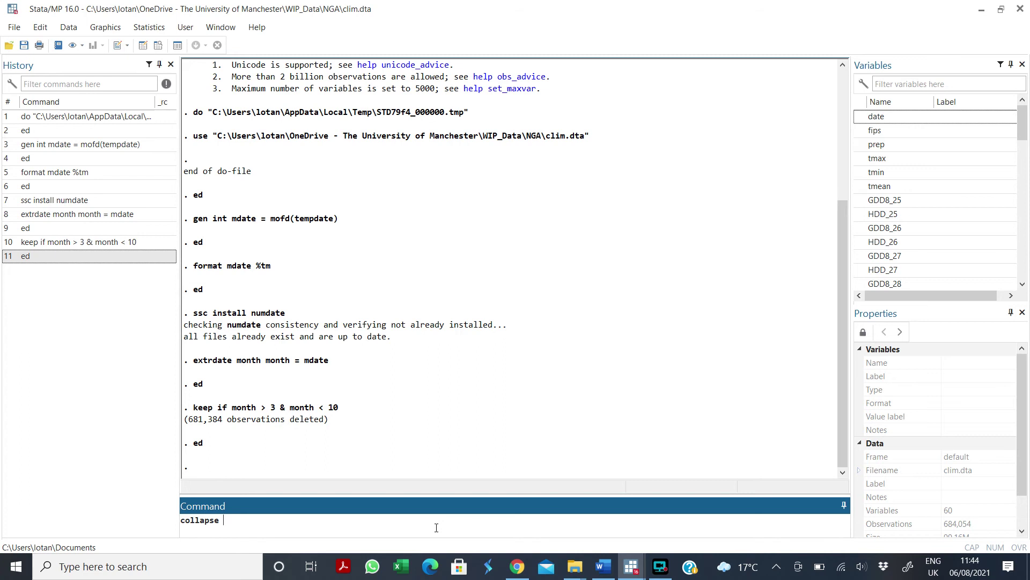
pyautogui.write('tmean (')
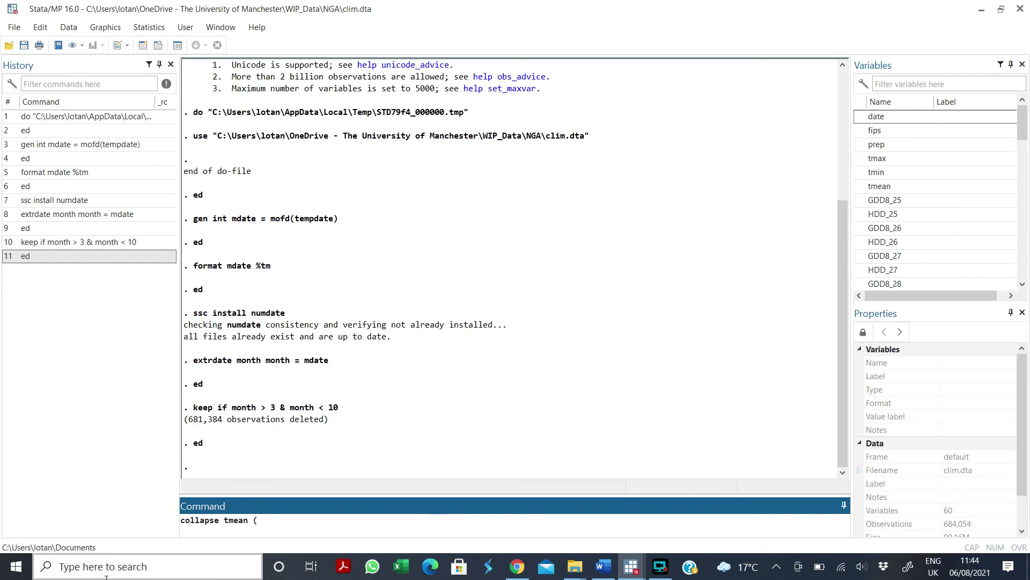
pyautogui.hotkey('ctrl', 'shift', 'Left')
pyautogui.hotkey('ctrl', 'shift', 'Left')
pyautogui.hotkey('ctrl', 'shift', 'Left')
pyautogui.press('BackSpace')
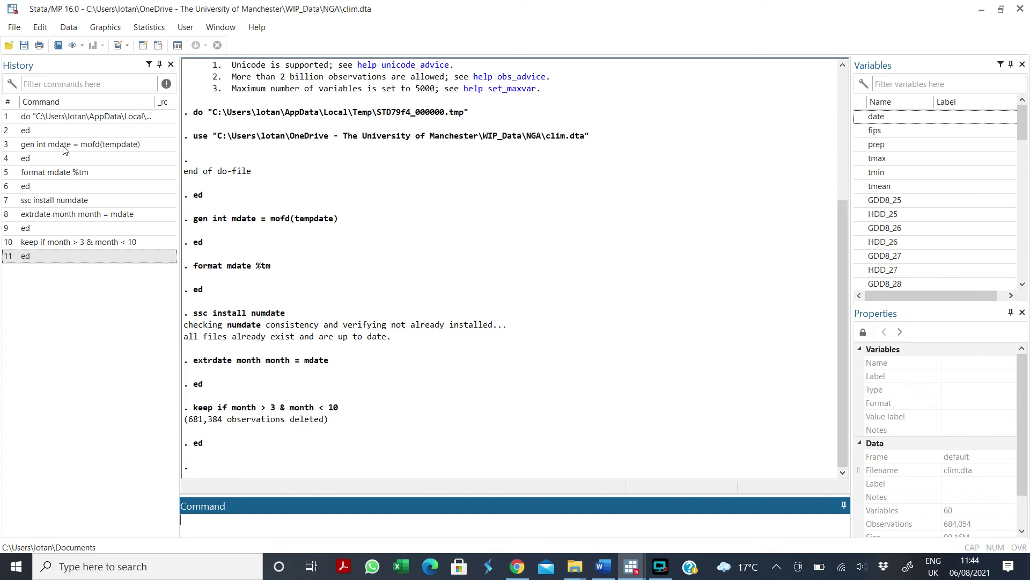
# - Edit the recalled mdate command into 'gen int ydate = yofd(tempdate)' and run it
pyautogui.click(62, 146)
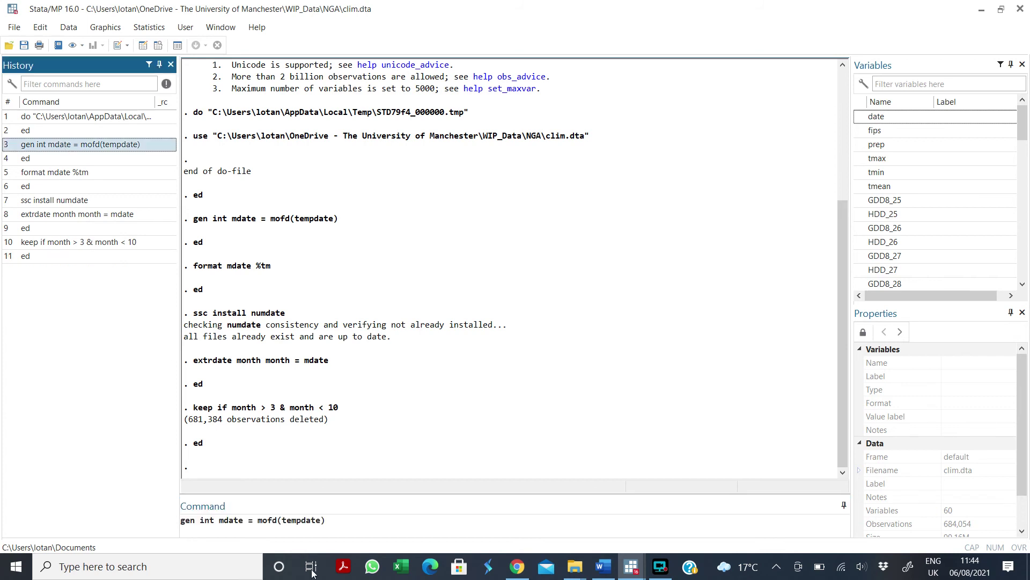
pyautogui.click(224, 524)
pyautogui.press('BackSpace')
pyautogui.write('y')
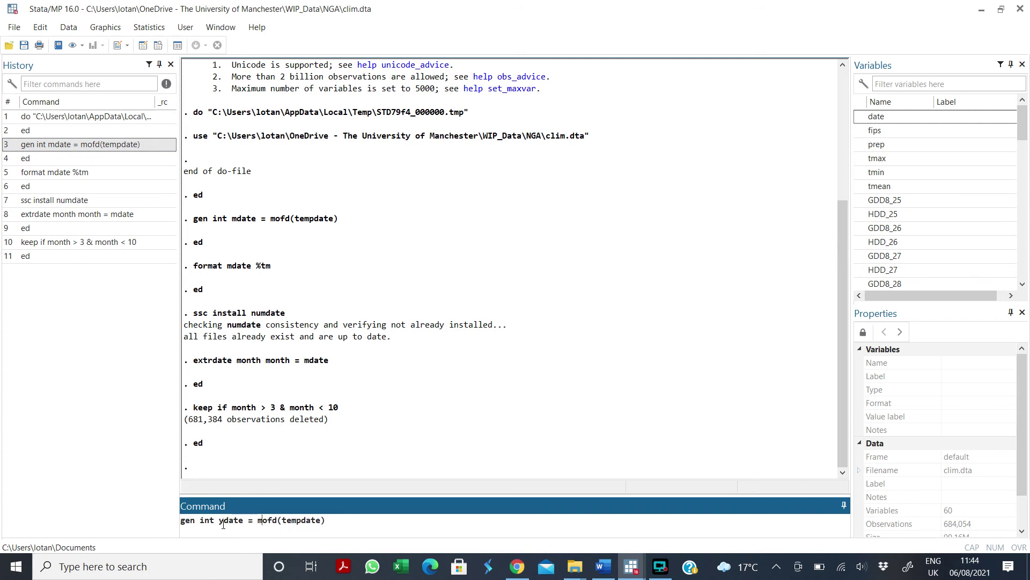
pyautogui.press('BackSpace')
pyautogui.write('y')
pyautogui.press('Return')
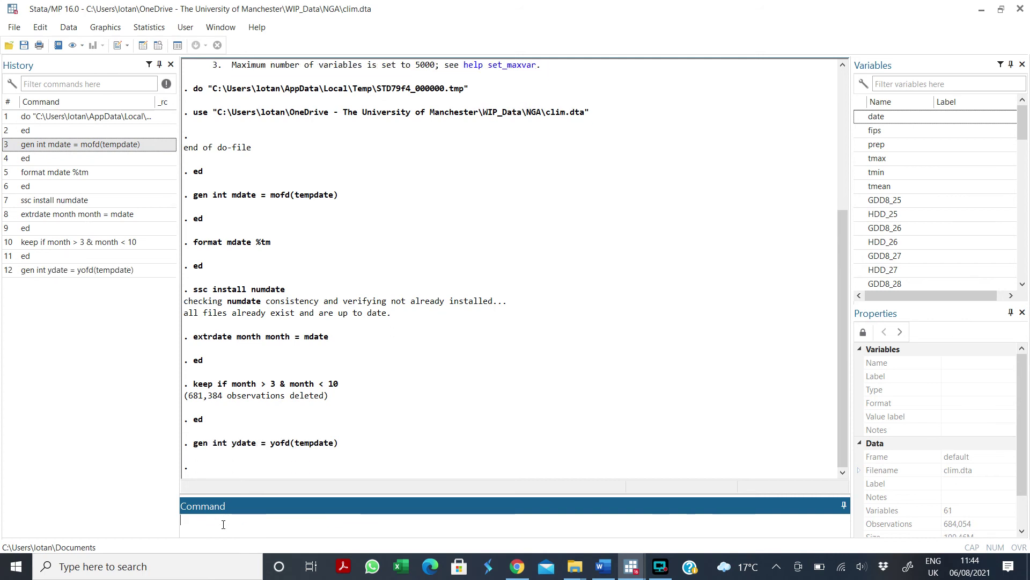
# - Edit the recalled format command into 'format ydate %ty' and run it
pyautogui.click(45, 173)
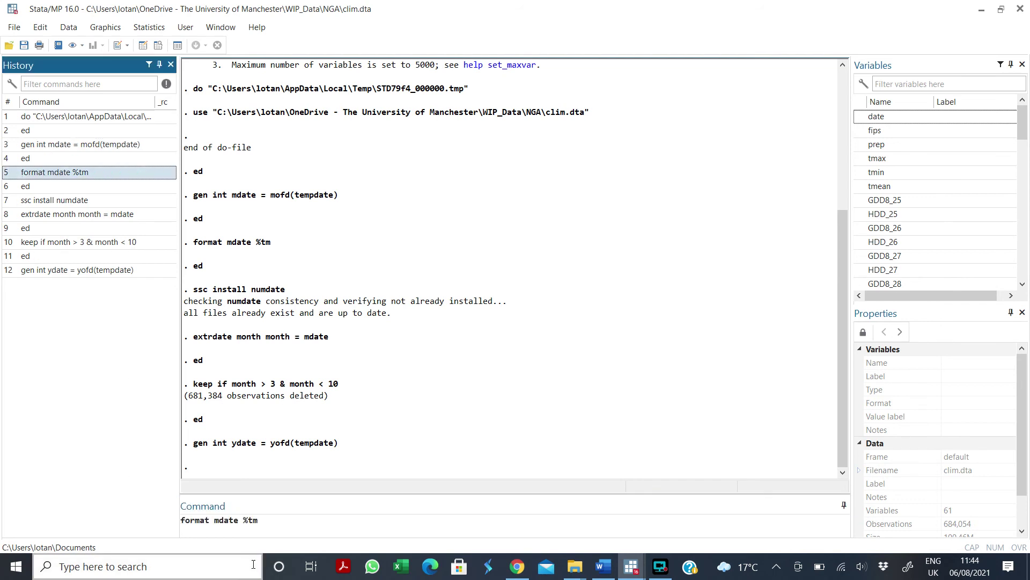
pyautogui.click(222, 522)
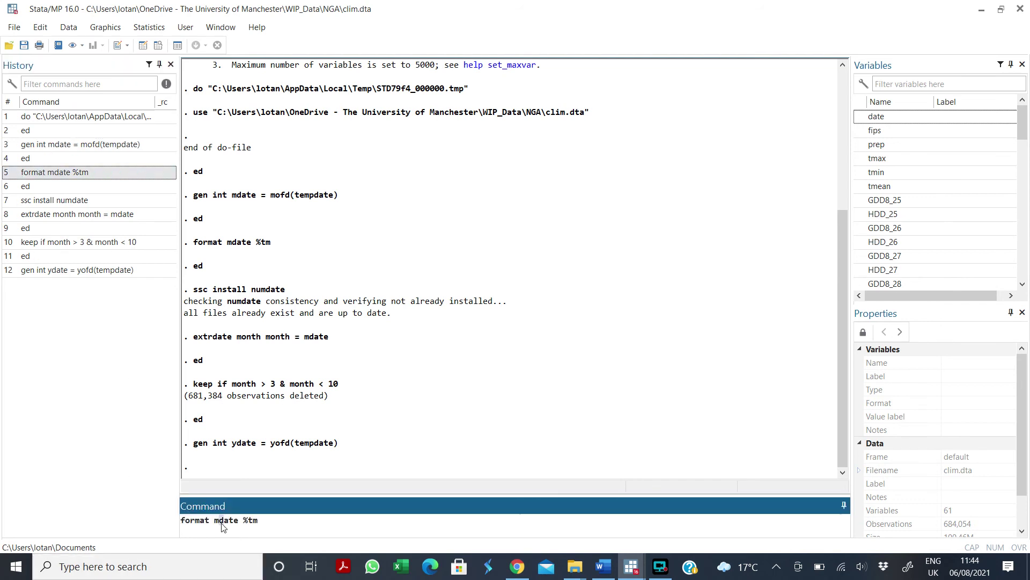
pyautogui.press('BackSpace')
pyautogui.write('y')
pyautogui.press('End')
pyautogui.press('BackSpace')
pyautogui.write('y')
pyautogui.press('Return')
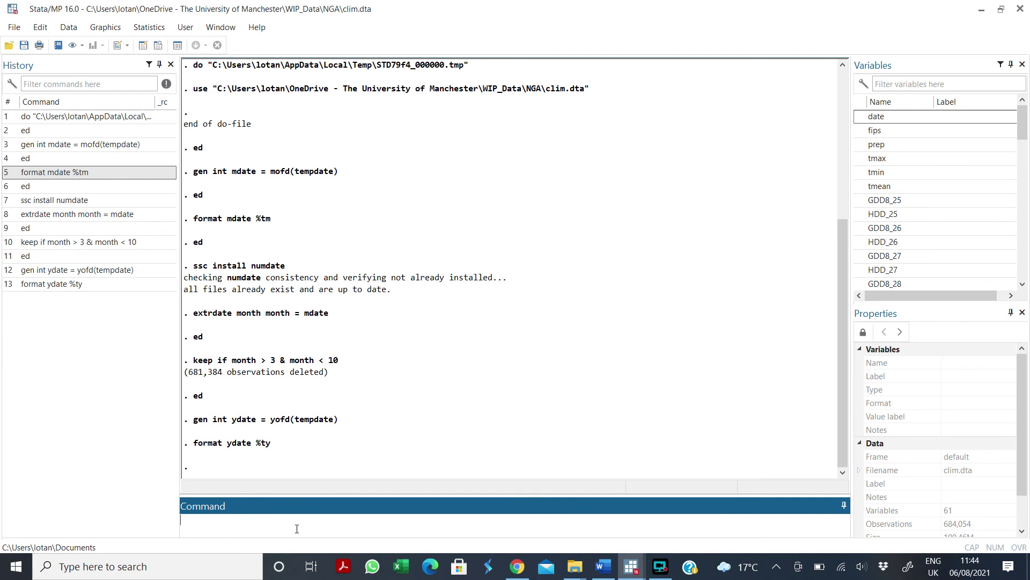
# - Run 'collapse tmean, by (ydate month)' and view the 42 resulting rows with ed
pyautogui.write('collapse tmean, by (ydate month)')
pyautogui.press('Return')
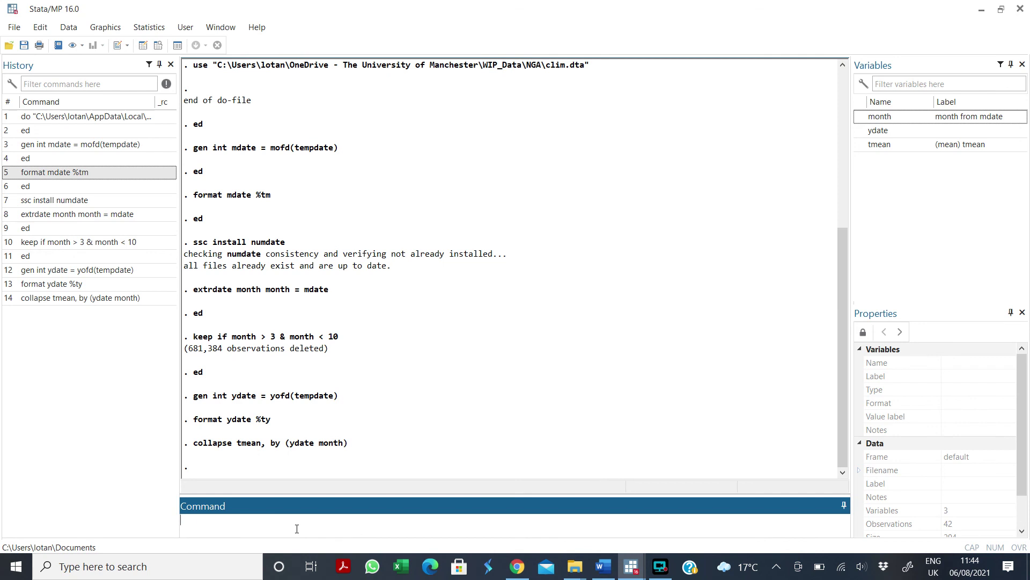
pyautogui.write('ed')
pyautogui.press('Return')
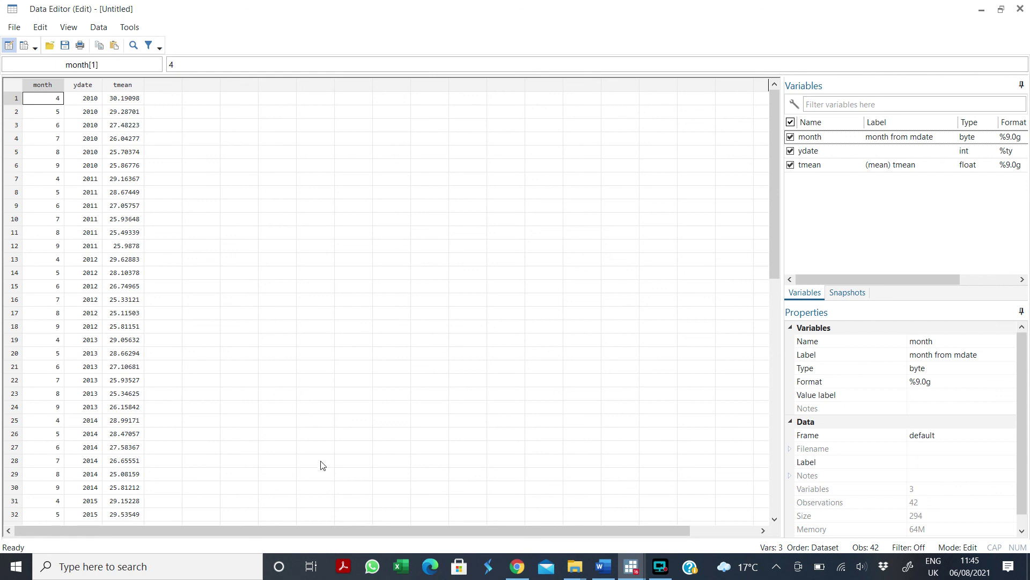
pyautogui.moveTo(664, 572)
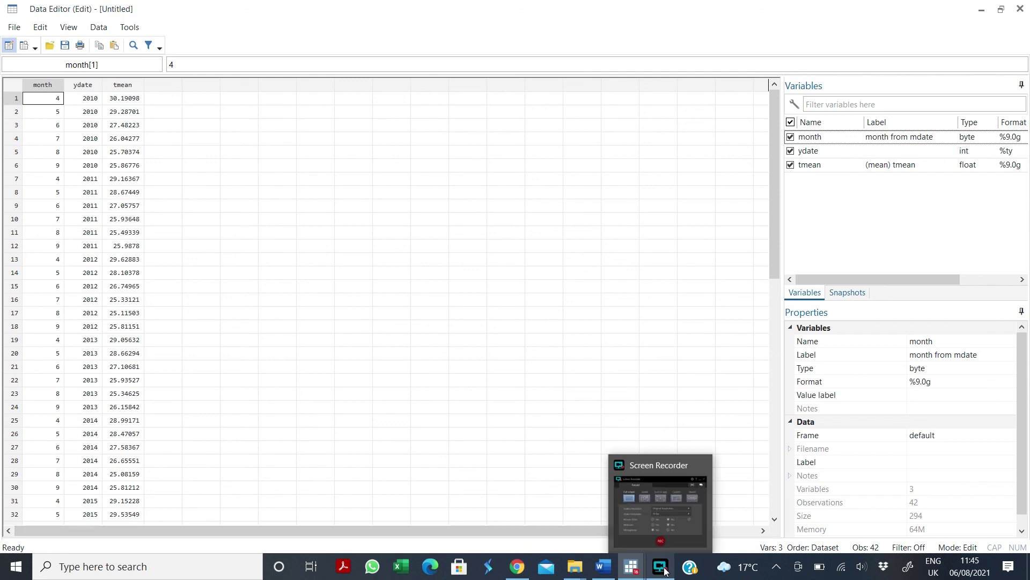